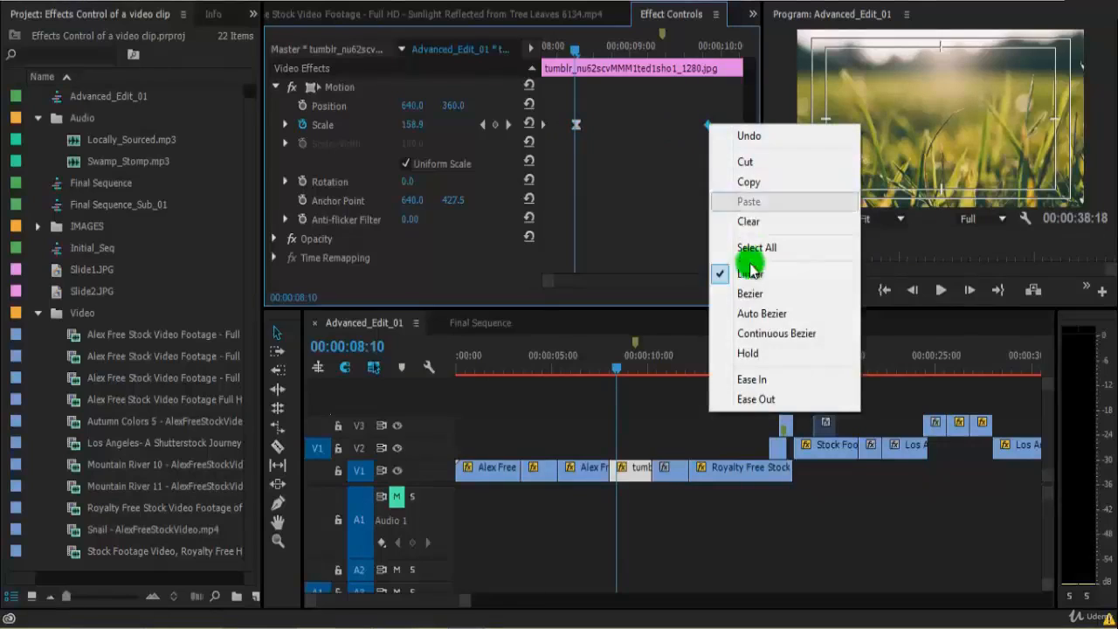
Set the last Scale keyframe of the grass image clip to Continuous Bezier and play the clip from its start.
left_click(773, 332)
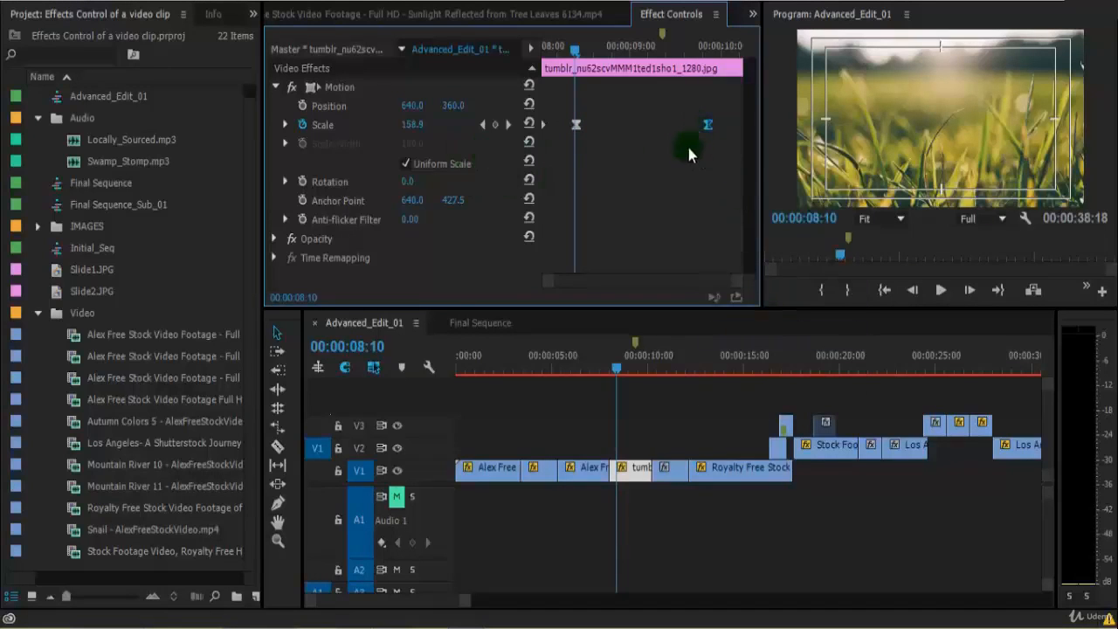
left_click(708, 125)
key("Up")
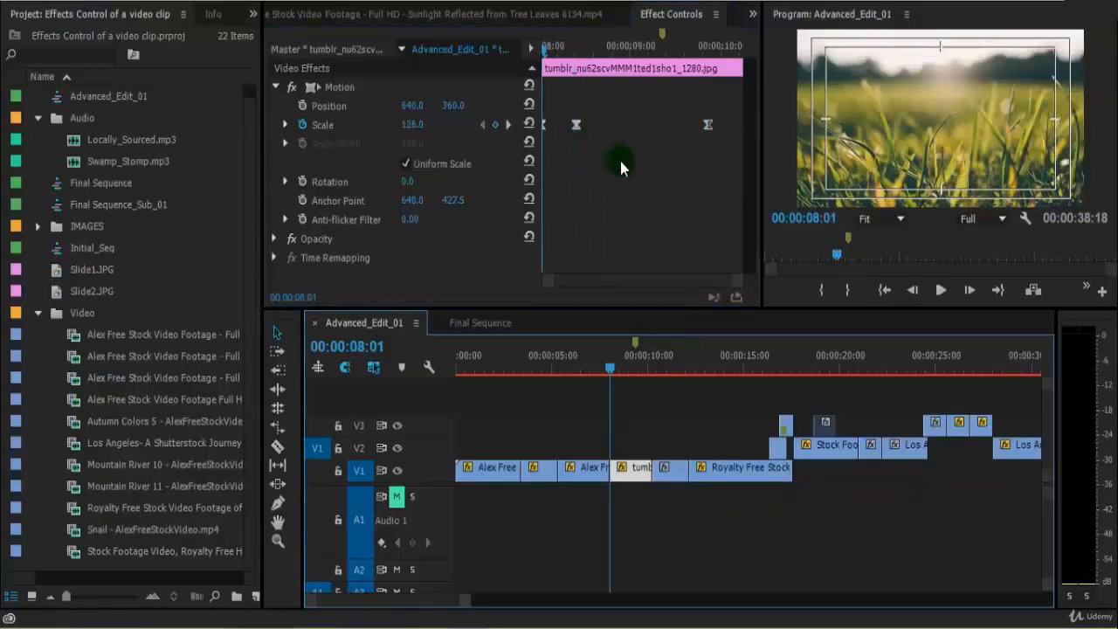
key("space")
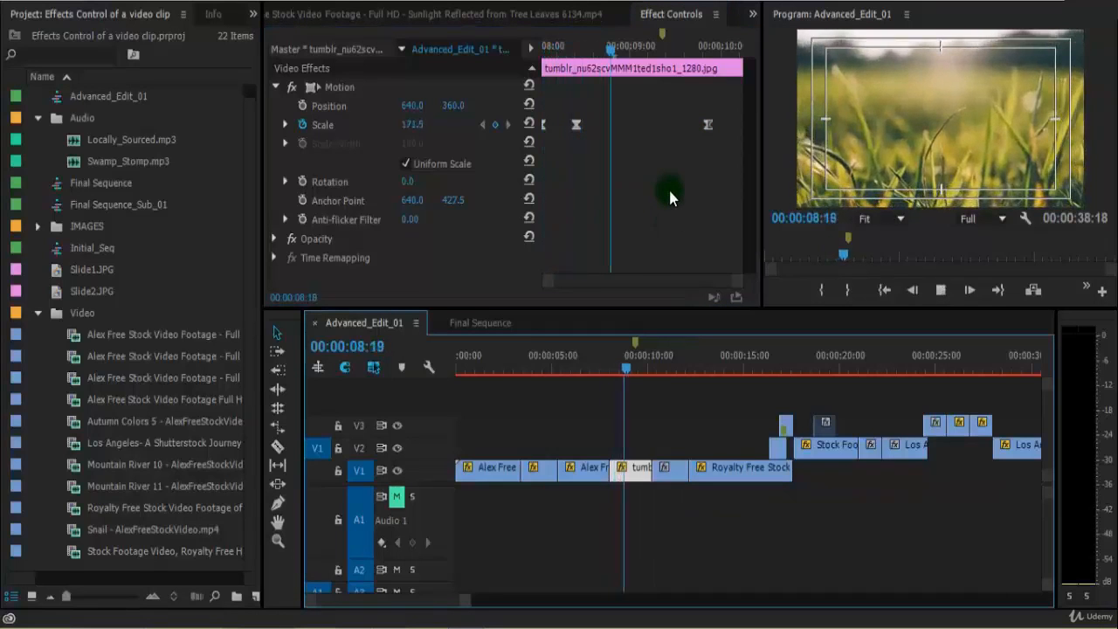
Replay the image clip's Scale animation several times from its start to judge the speed change at the middle keyframe.
left_click(653, 55)
left_click_drag(653, 54, 554, 51)
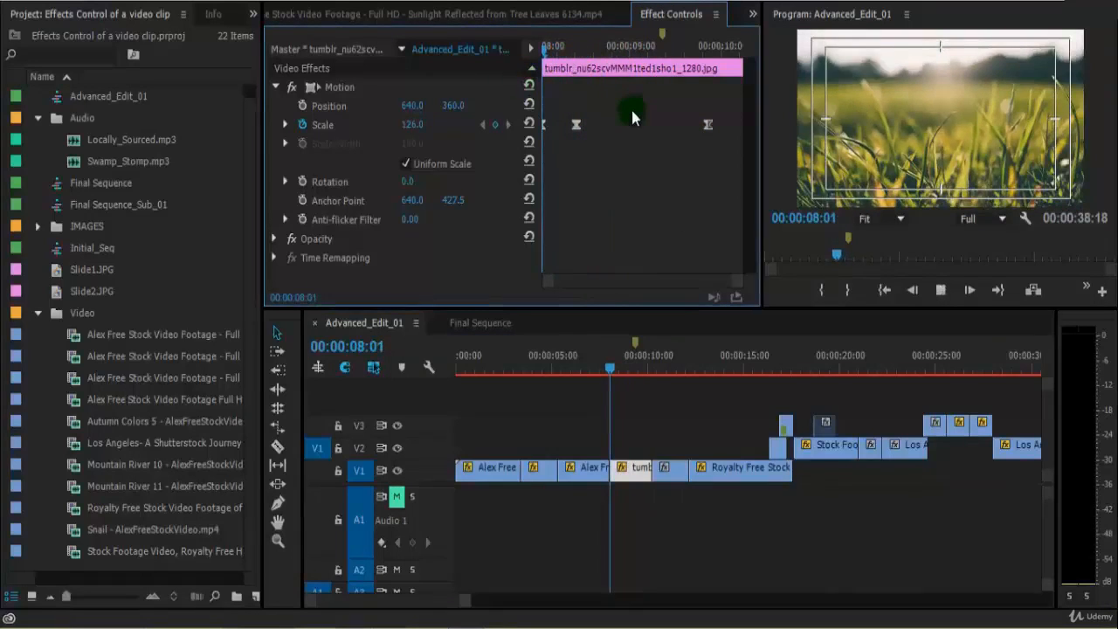
key("space")
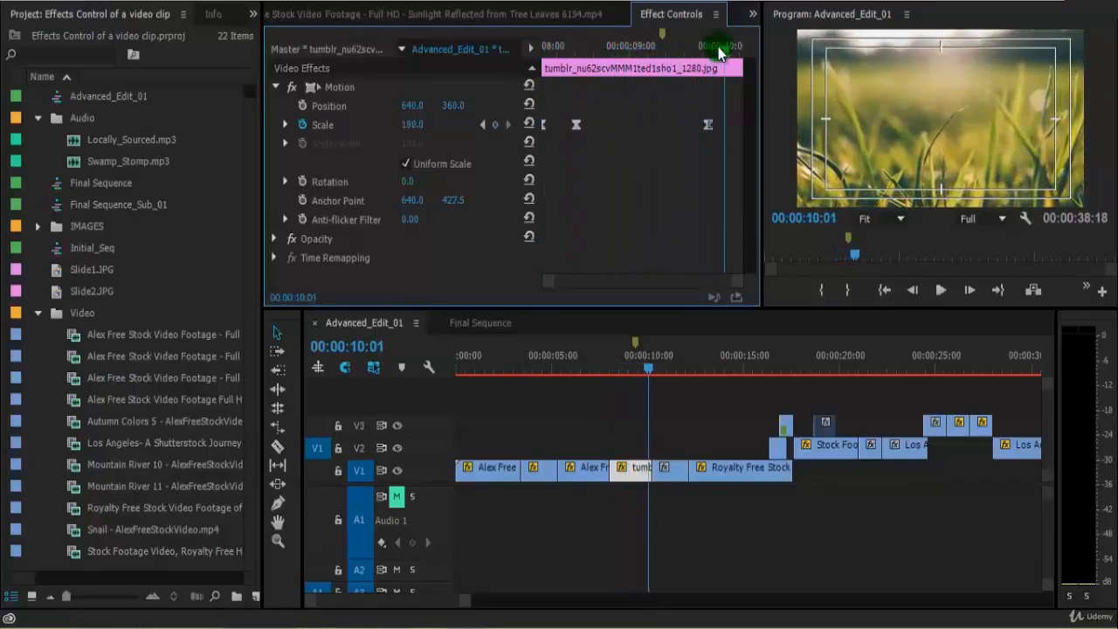
left_click_drag(720, 50, 560, 69)
left_click(632, 121)
key("space")
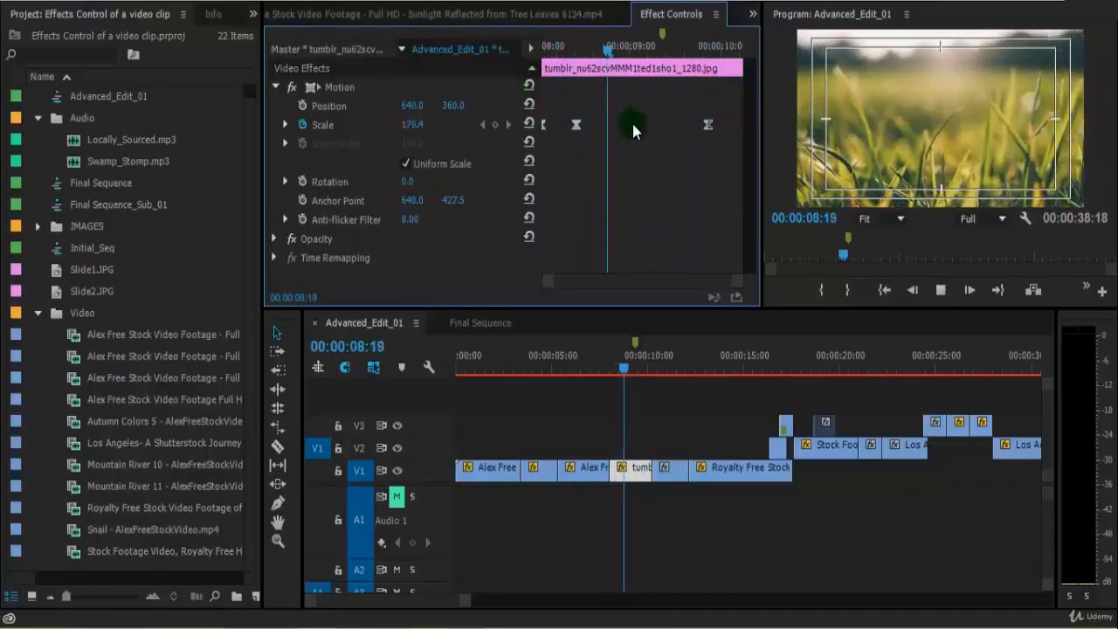
left_click_drag(703, 48, 544, 90)
key("space")
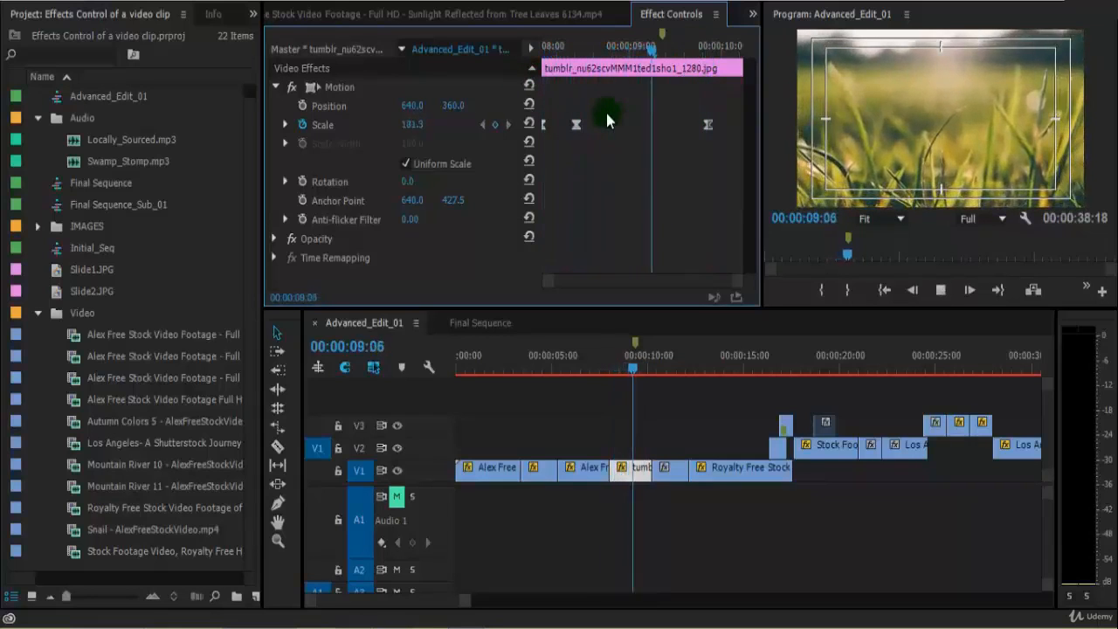
key("space")
left_click_drag(619, 54, 564, 56)
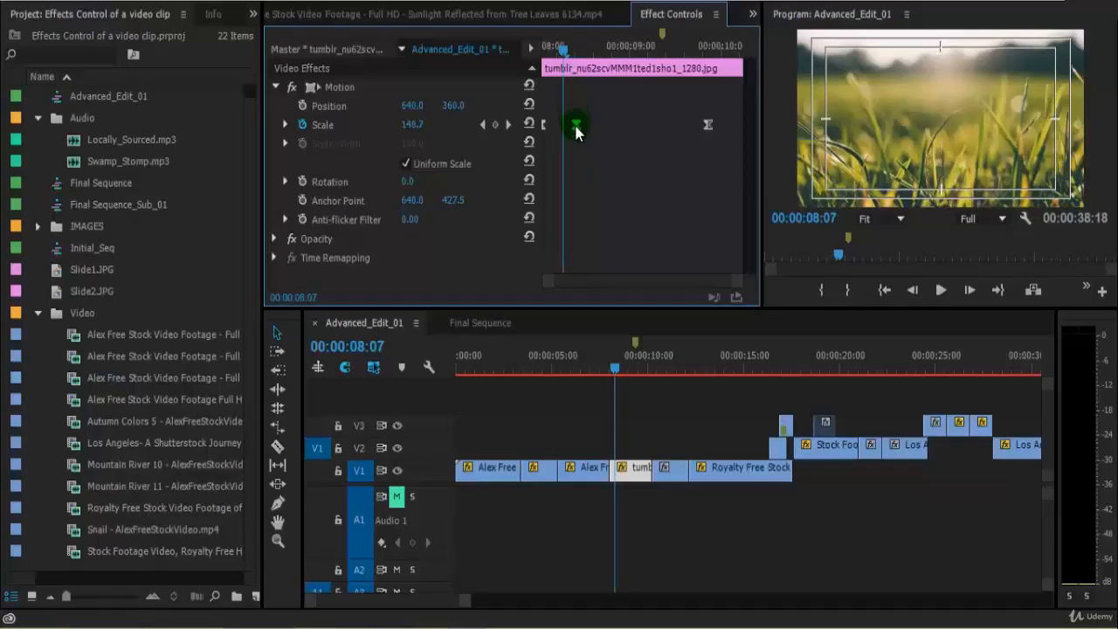
Try moving the middle Scale keyframe close to the last keyframe and preview the zoom from the clip's start.
left_click_drag(576, 126, 685, 124)
left_click_drag(564, 49, 525, 55)
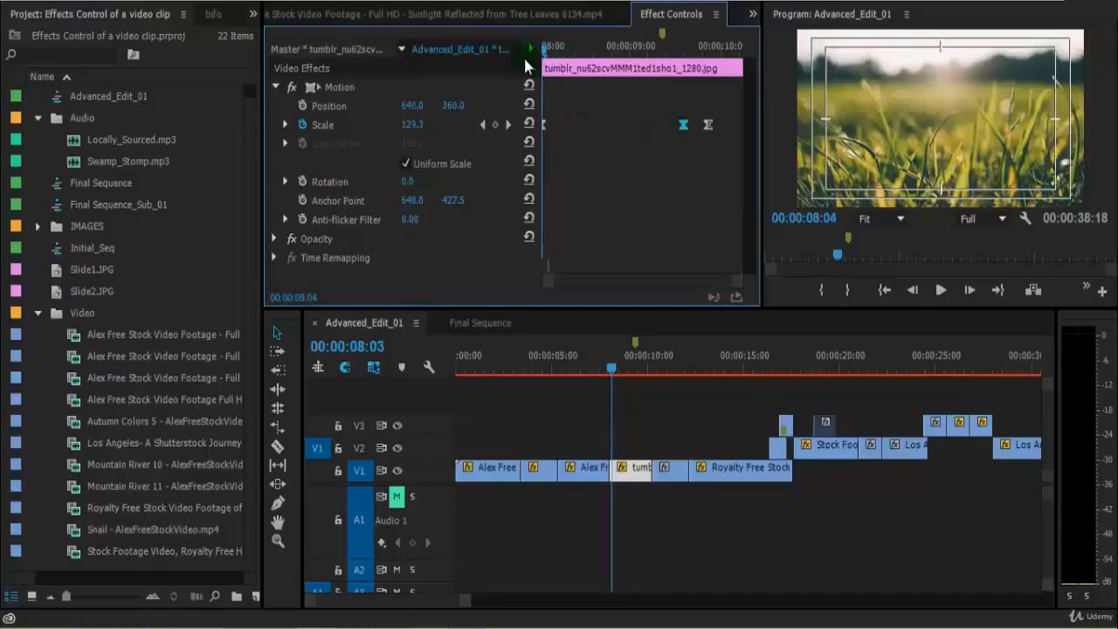
key("space")
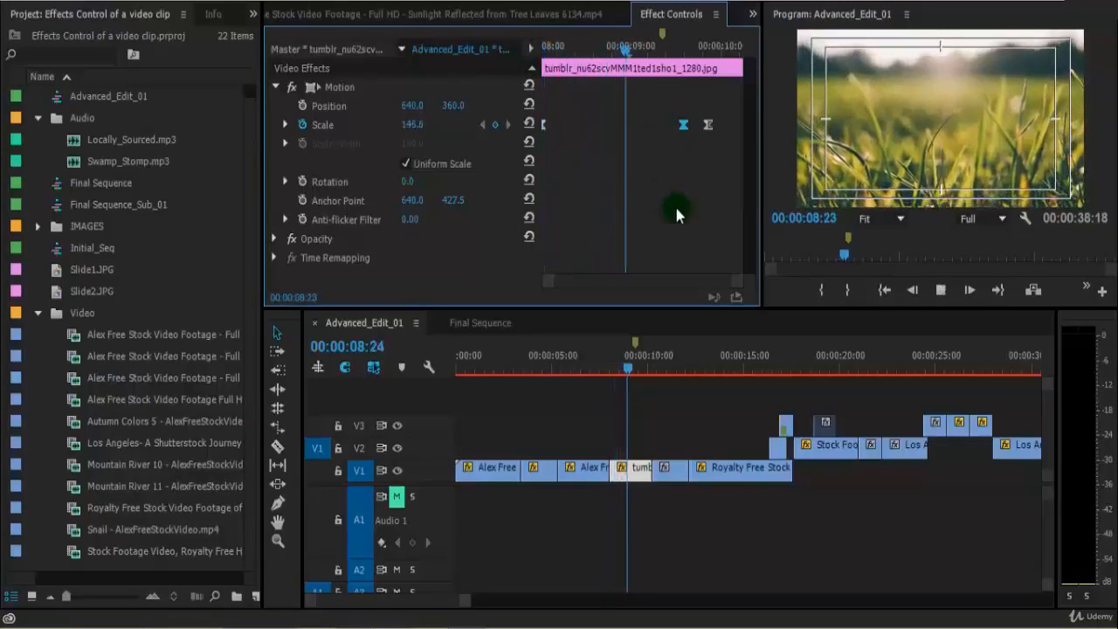
key("space")
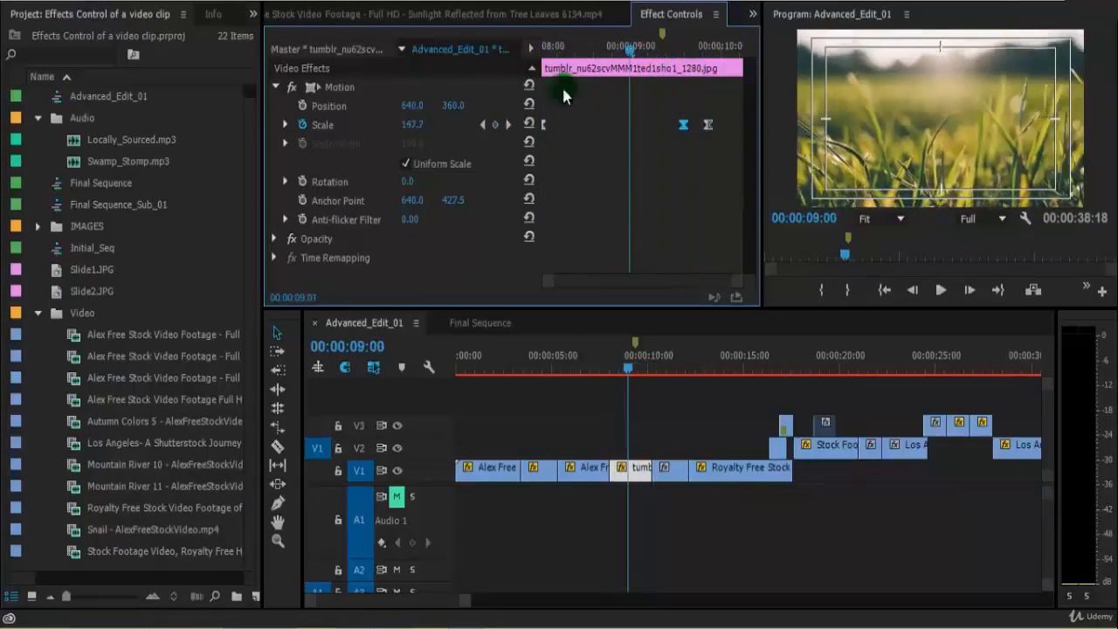
Move the middle Scale keyframe earlier to about 00:00:08:17 and preview the zoom from the clip's start.
left_click_drag(684, 125, 604, 127)
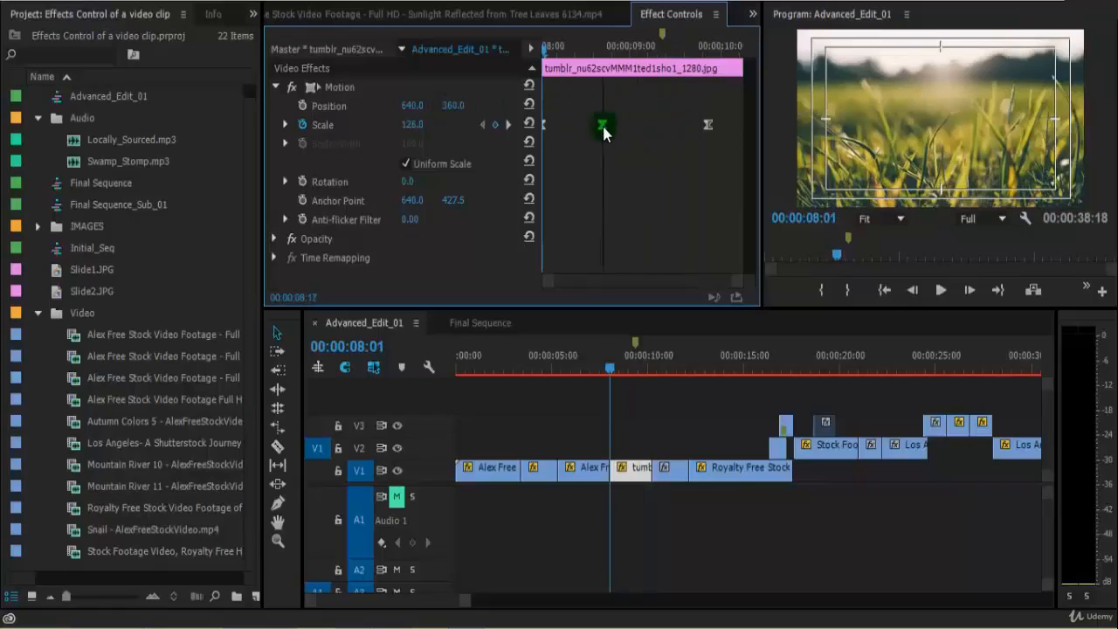
left_click(677, 183)
key("space")
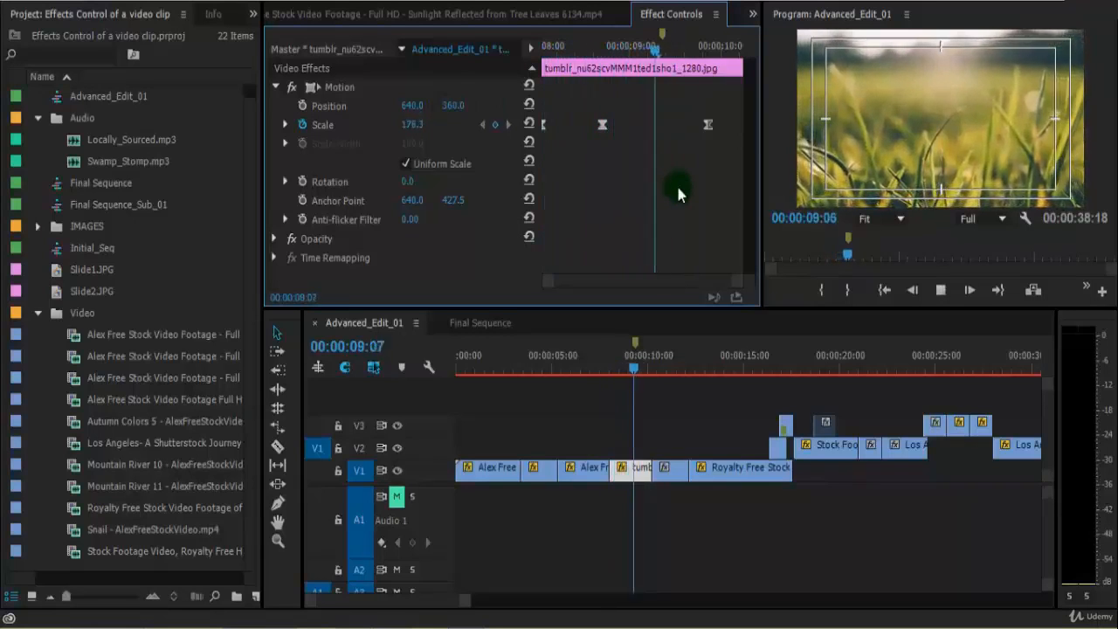
key("space")
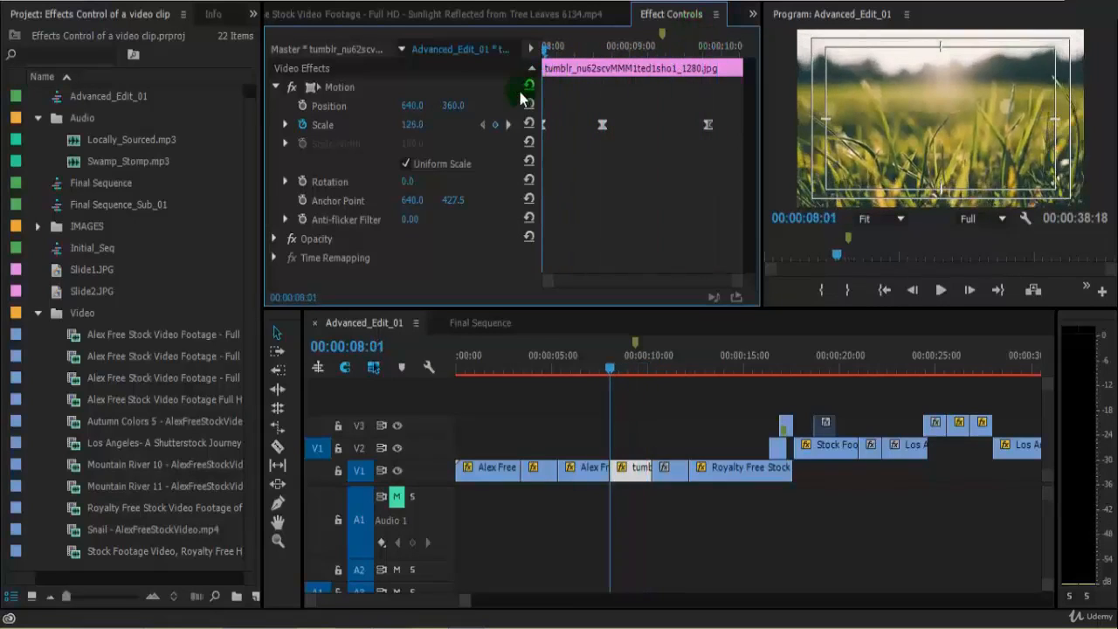
key("space")
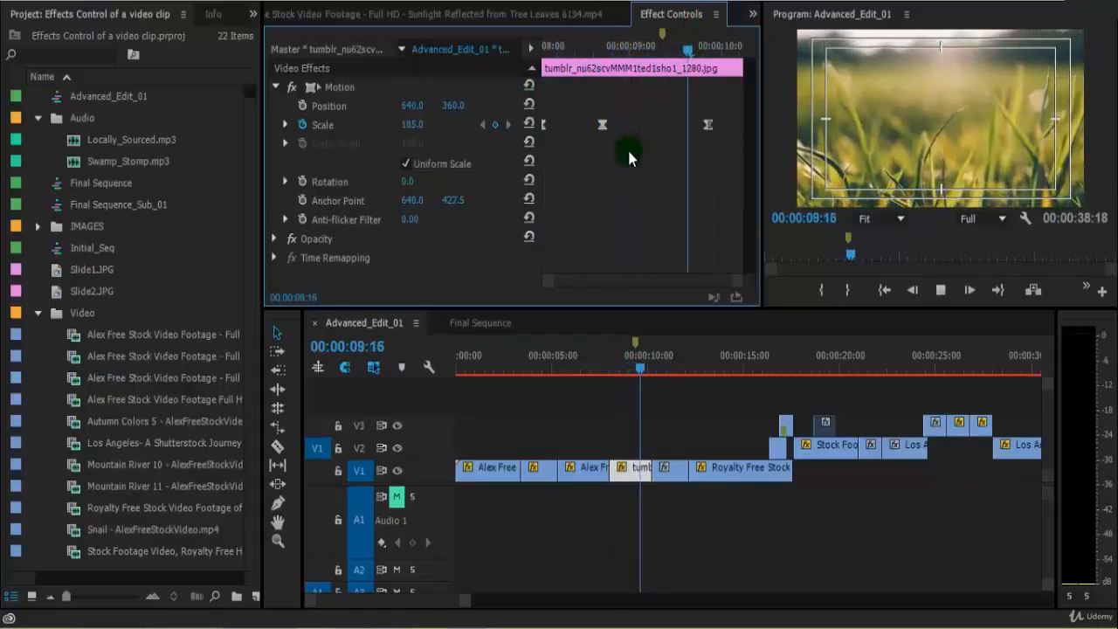
key("space")
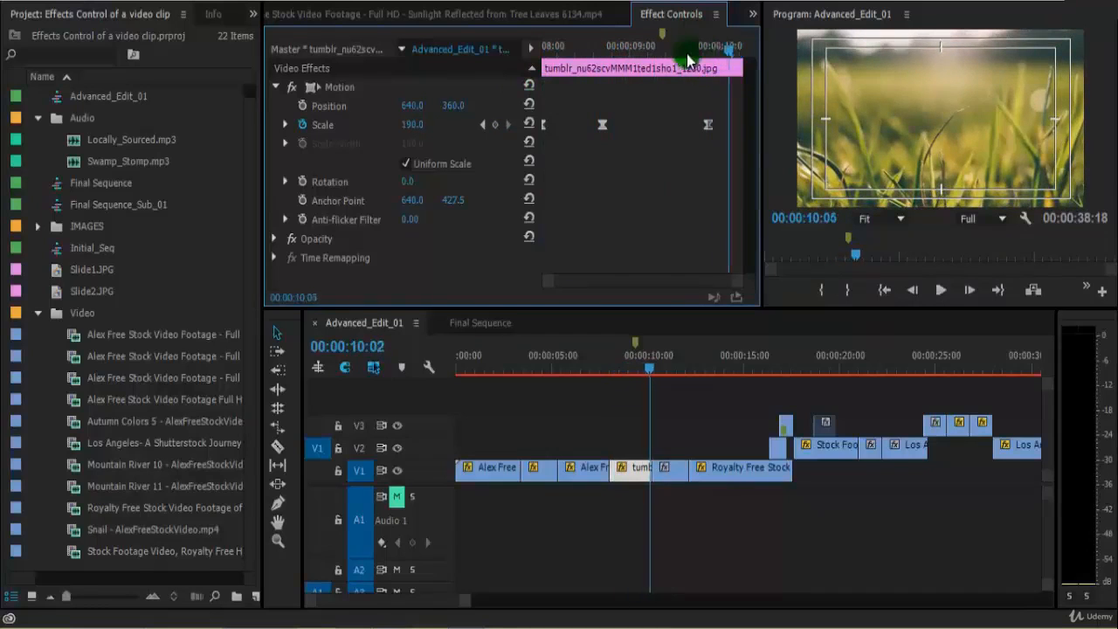
key("Up")
Review the interpolation options of the middle Scale keyframe, then replay the animation from the clip's start.
right_click(601, 126)
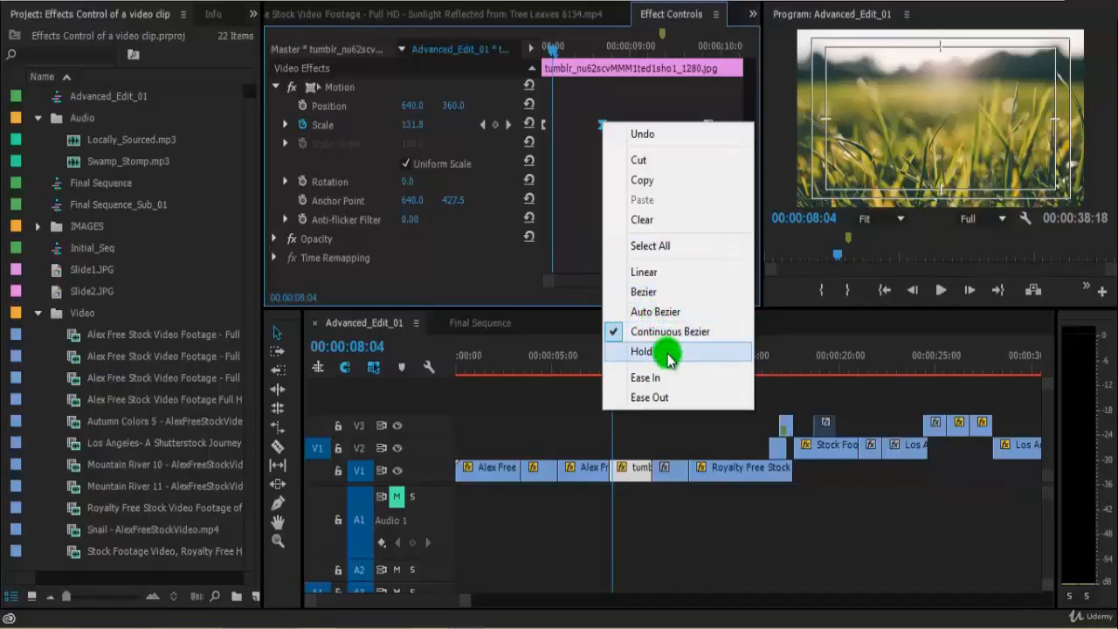
left_click(580, 203)
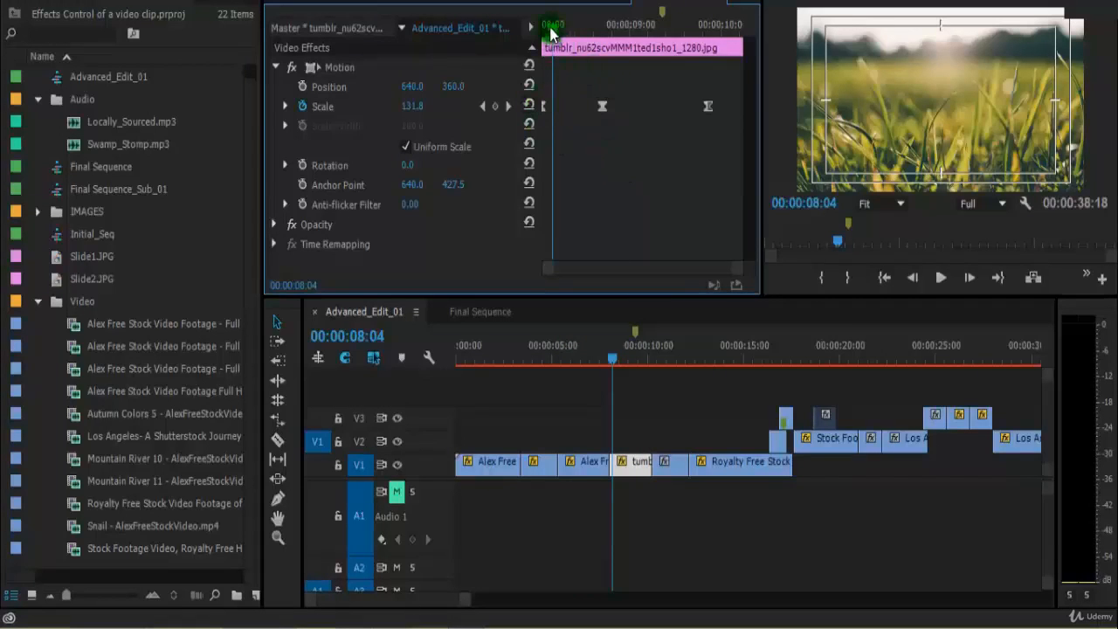
left_click_drag(550, 30, 548, 74)
key("space")
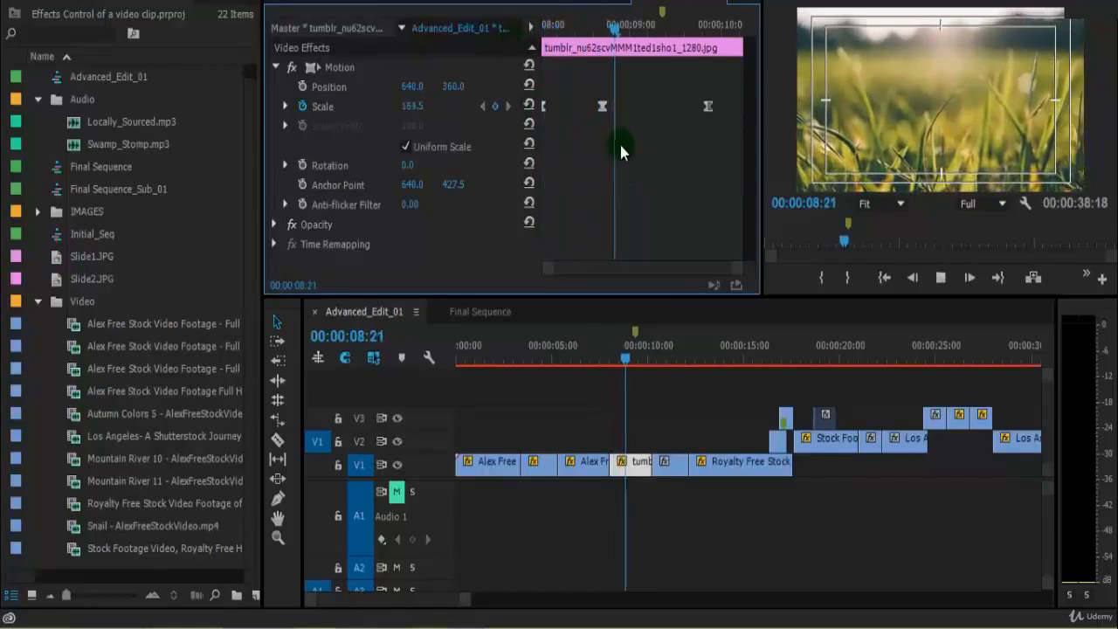
Move the middle Scale keyframe close to the first keyframe and preview the zoom from the clip's start.
left_click_drag(602, 105, 569, 105)
left_click(536, 27)
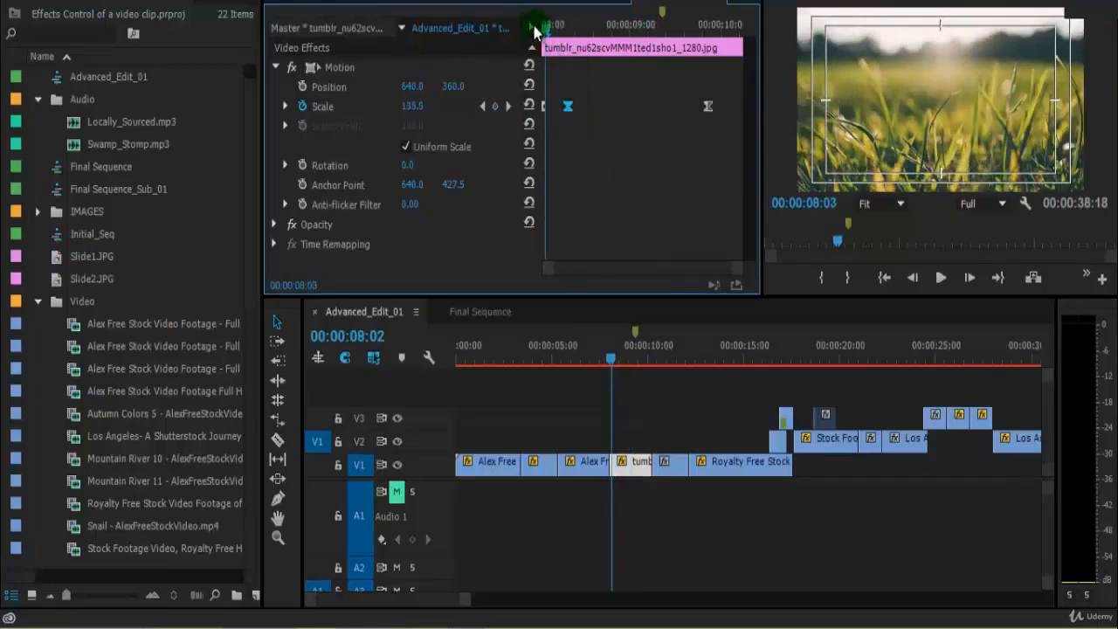
key("space")
key("space")
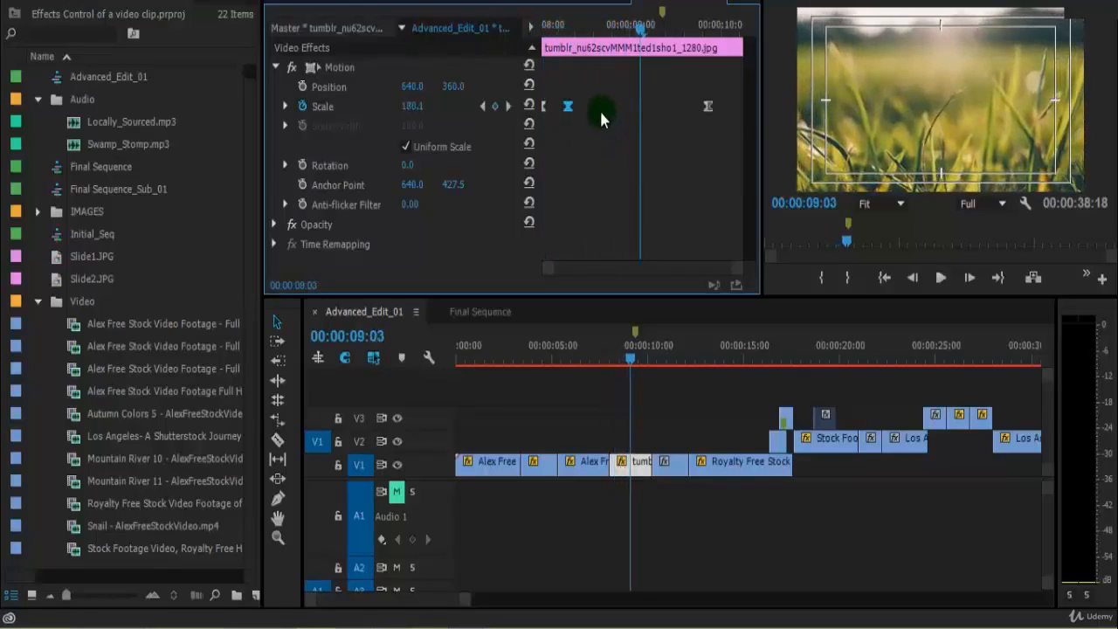
Set the middle Scale keyframe's interpolation to Hold and play back the clip.
right_click(569, 110)
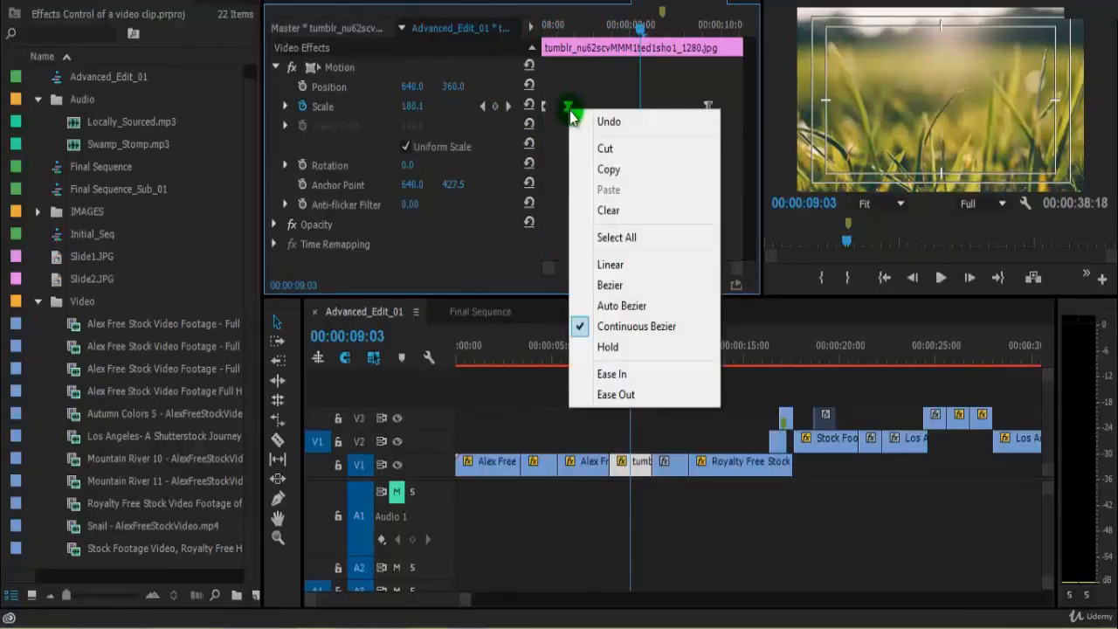
left_click(659, 347)
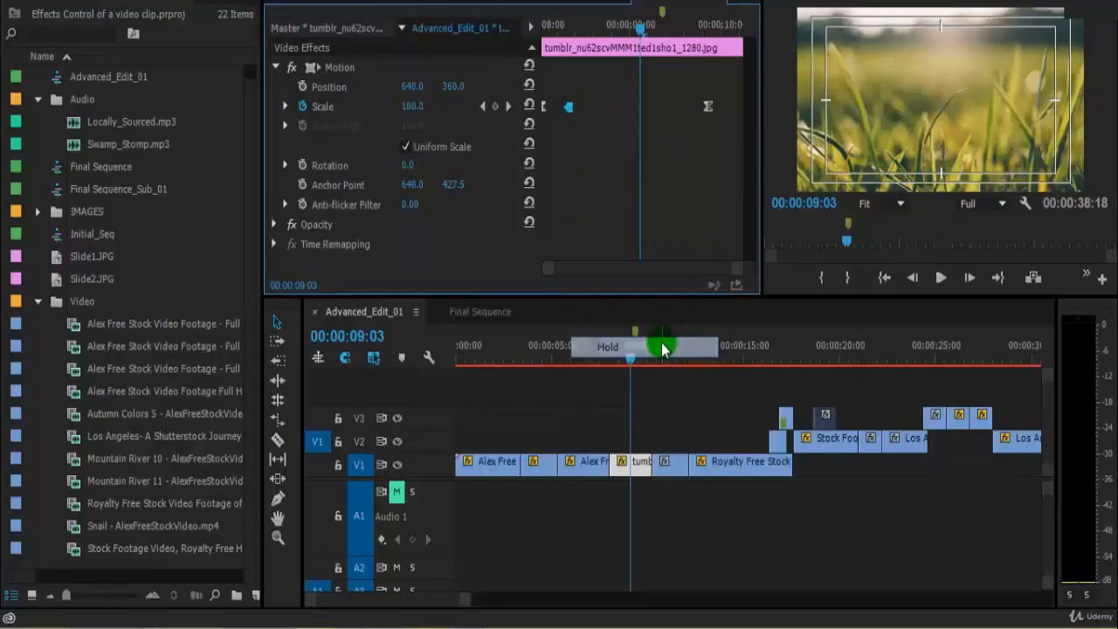
left_click_drag(664, 26, 442, 106)
key("space")
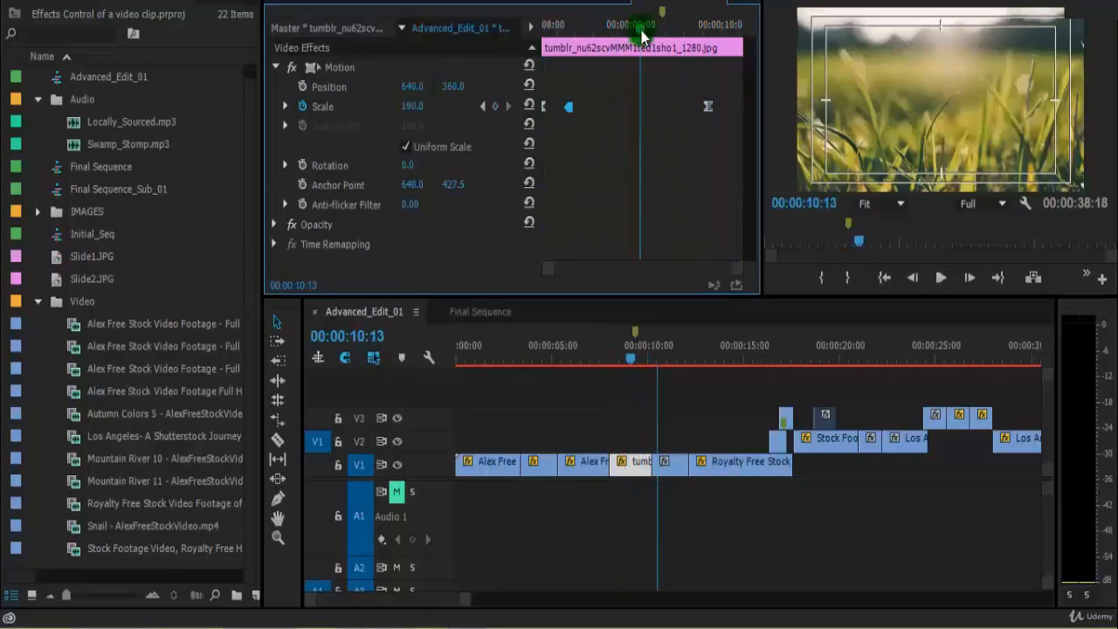
Replay the clip from its start to watch how the Scale value behaves past the Hold keyframe.
left_click_drag(642, 31, 499, 68)
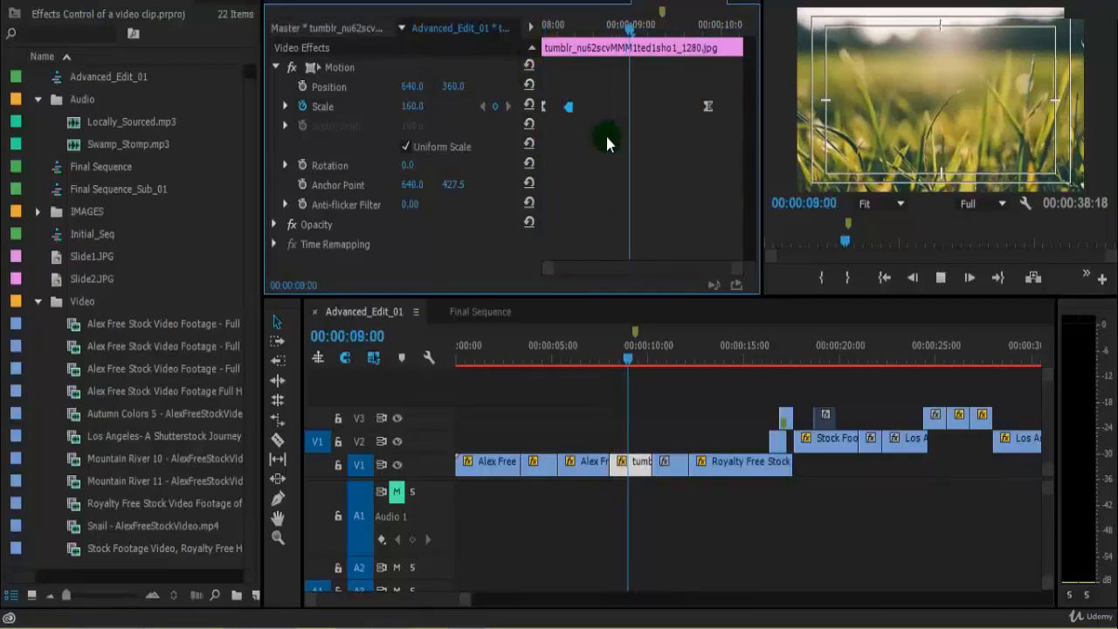
left_click(683, 26)
left_click_drag(683, 28, 543, 89)
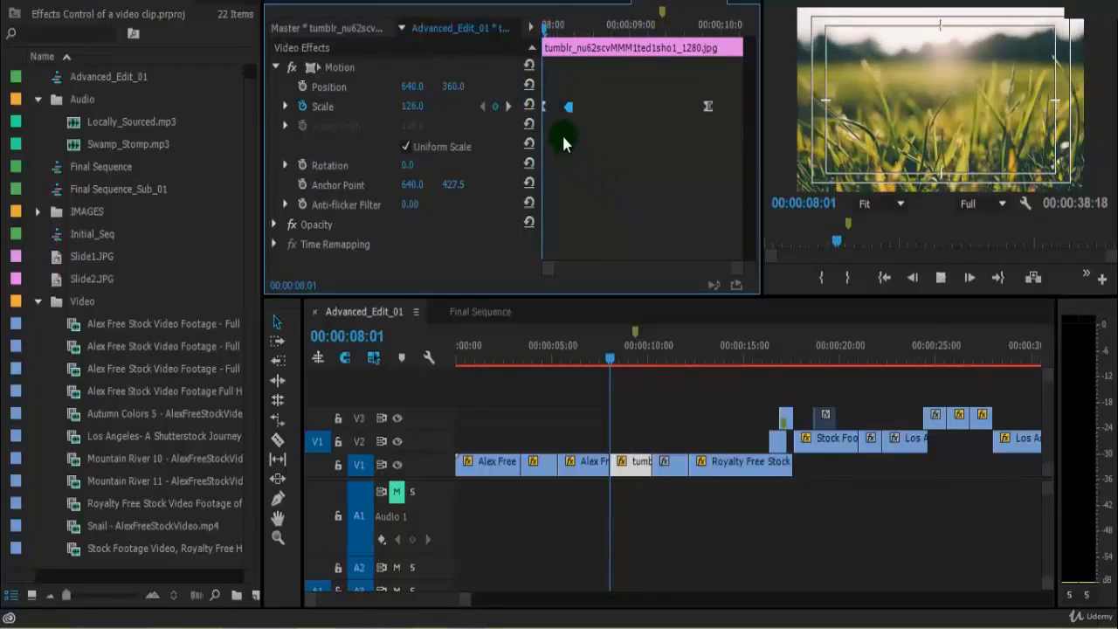
key("space")
key("space")
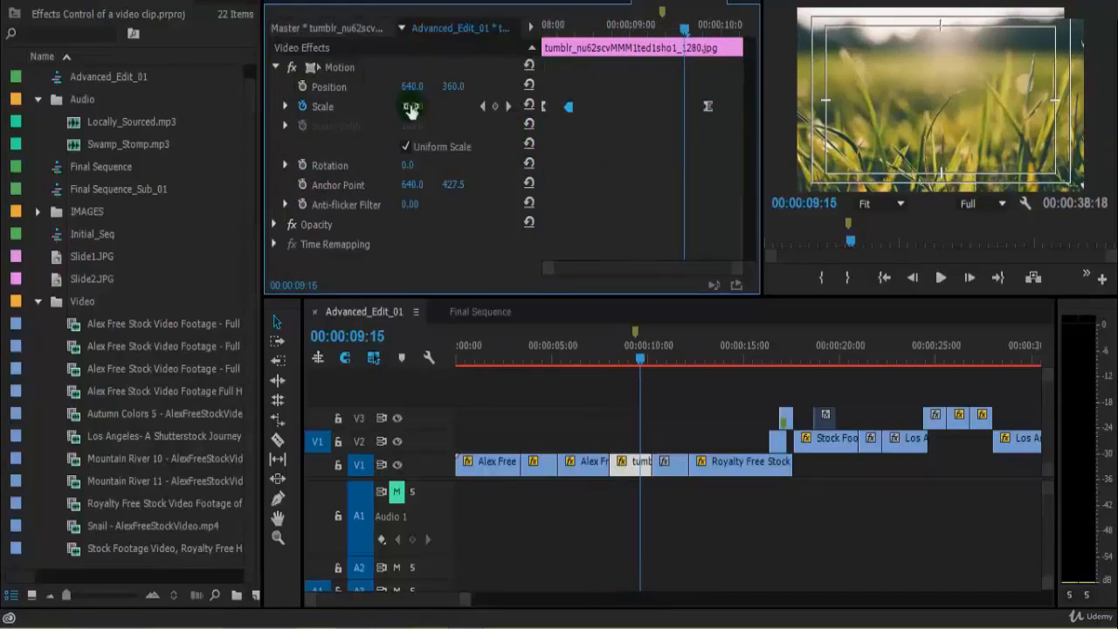
Step frame by frame around the last Scale keyframe, between 00:00:09:20 and 00:00:09:22, to examine the scale jump.
left_click_drag(684, 36, 709, 52)
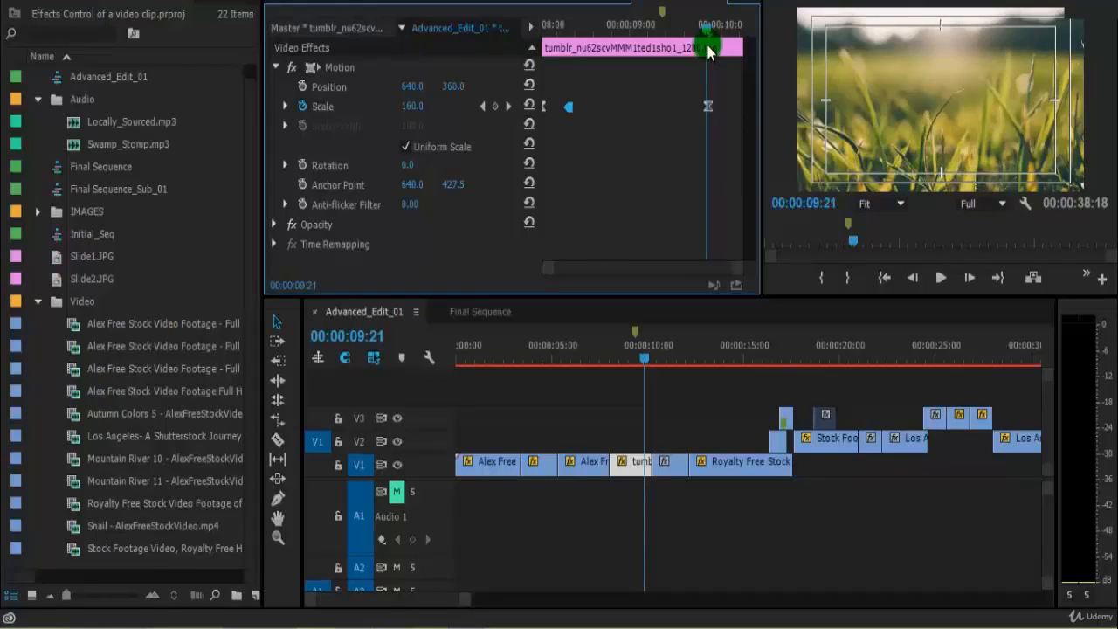
left_click_drag(709, 52, 710, 52)
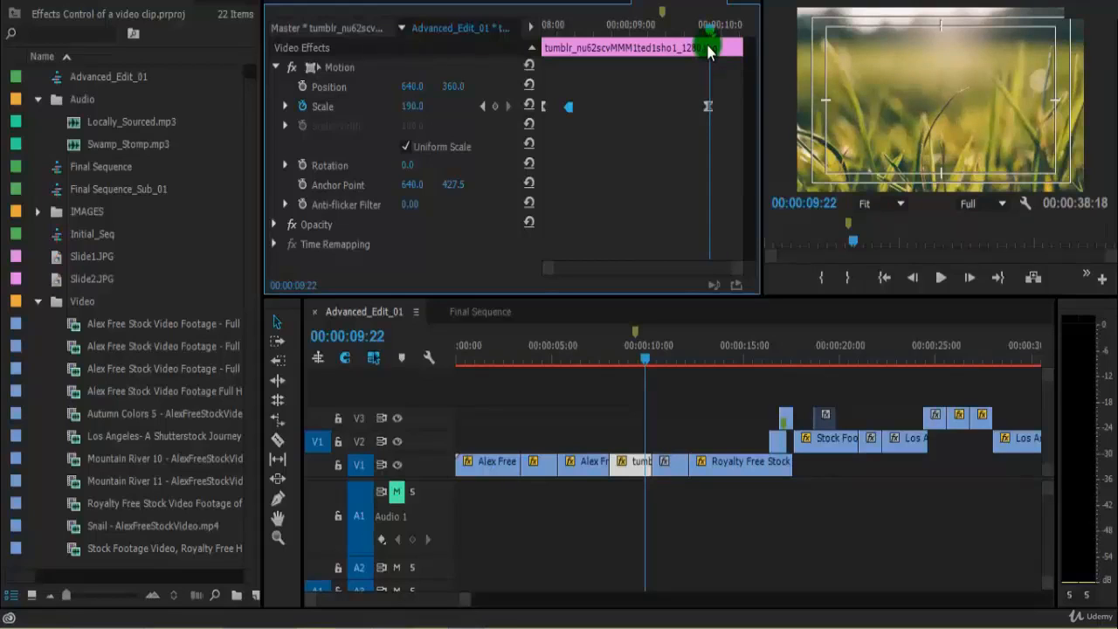
left_click_drag(709, 53, 708, 52)
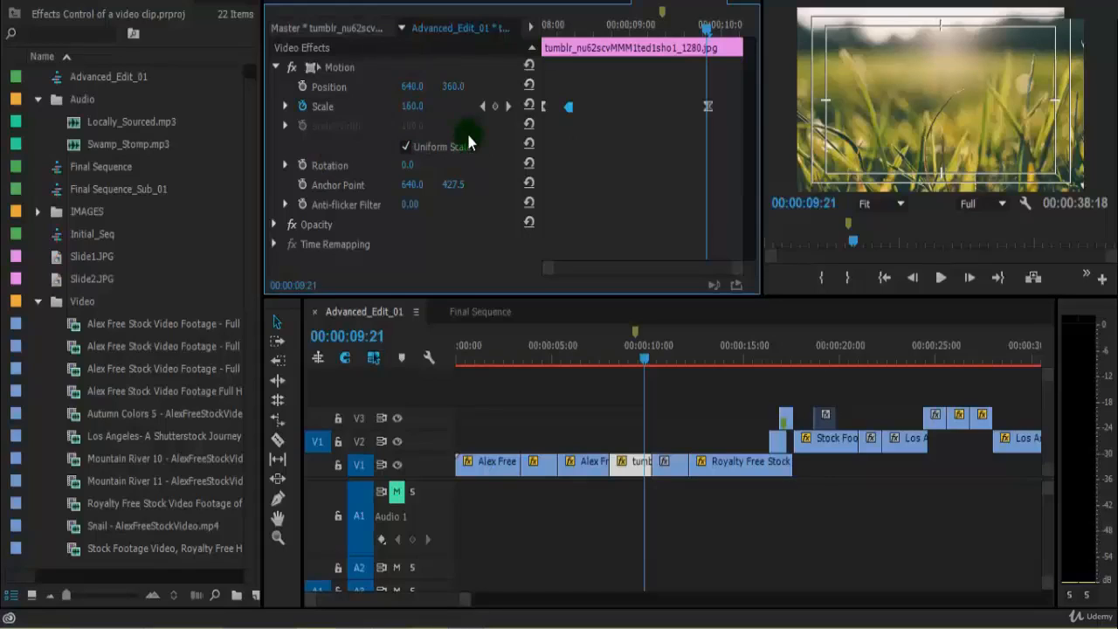
key("=")
key("=")
key("=")
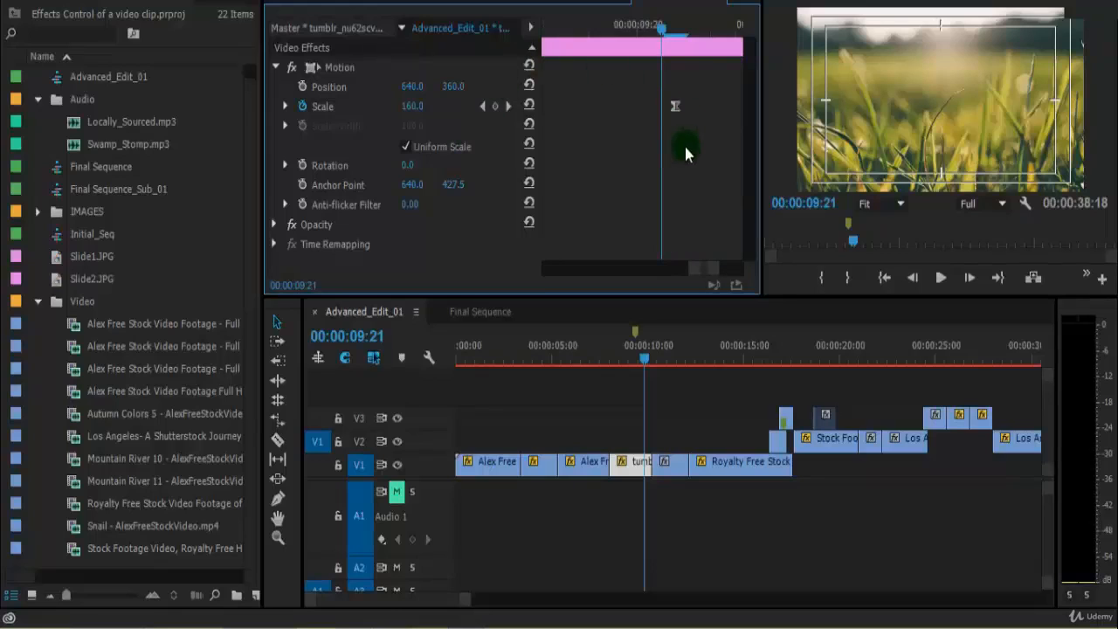
key("Right")
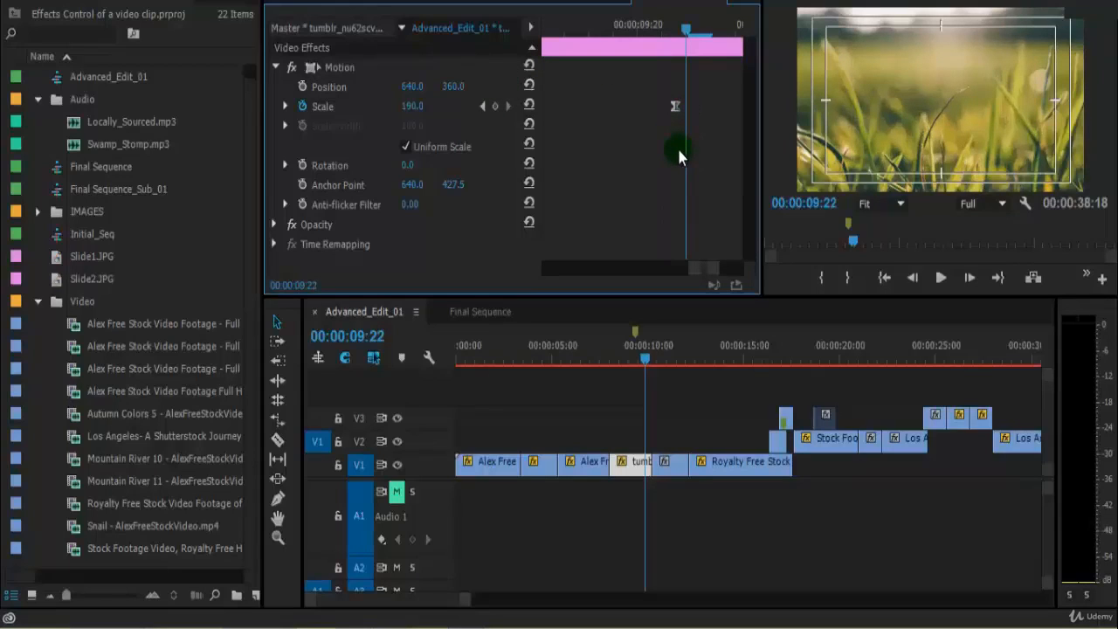
key("Left")
key("Left")
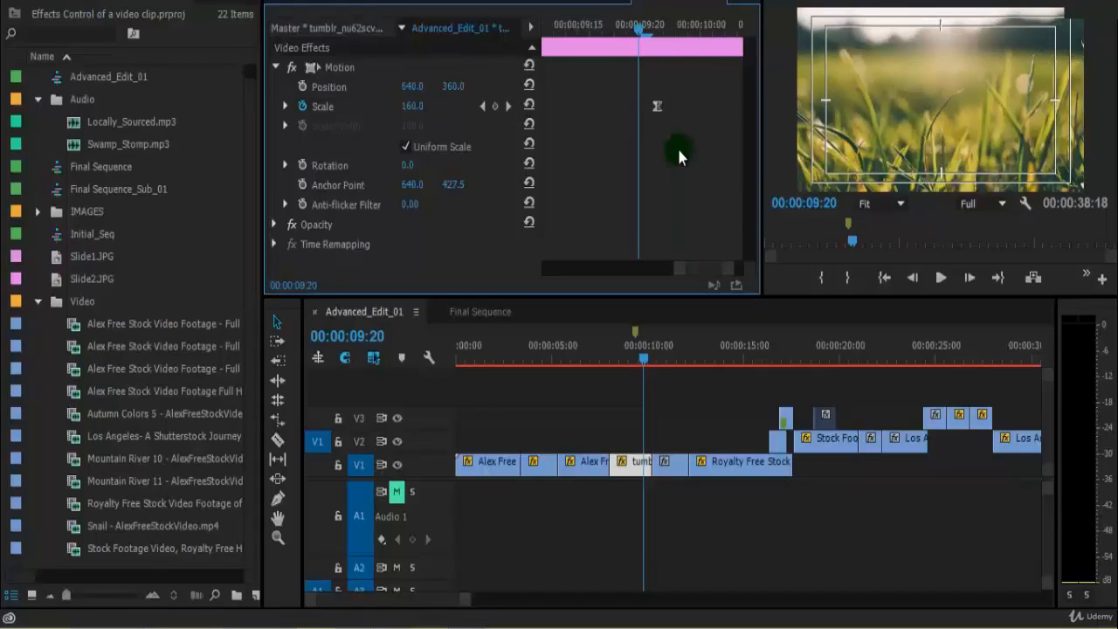
Show the clip's whole keyframe timeline again and play the Hold animation from the clip's start.
key("backslash")
left_click(556, 26)
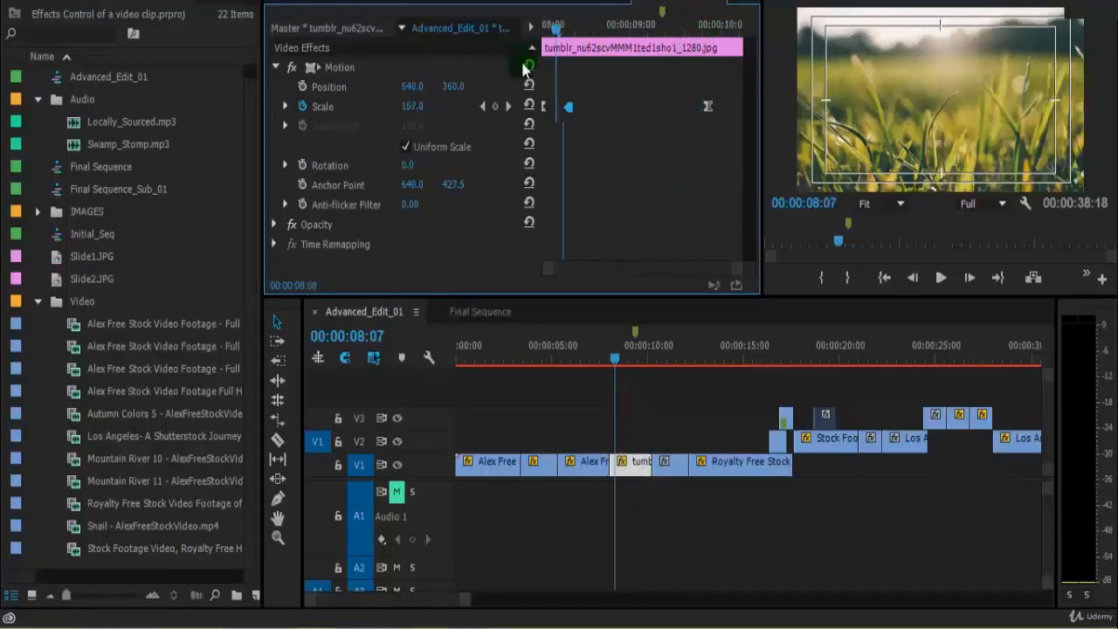
key("Up")
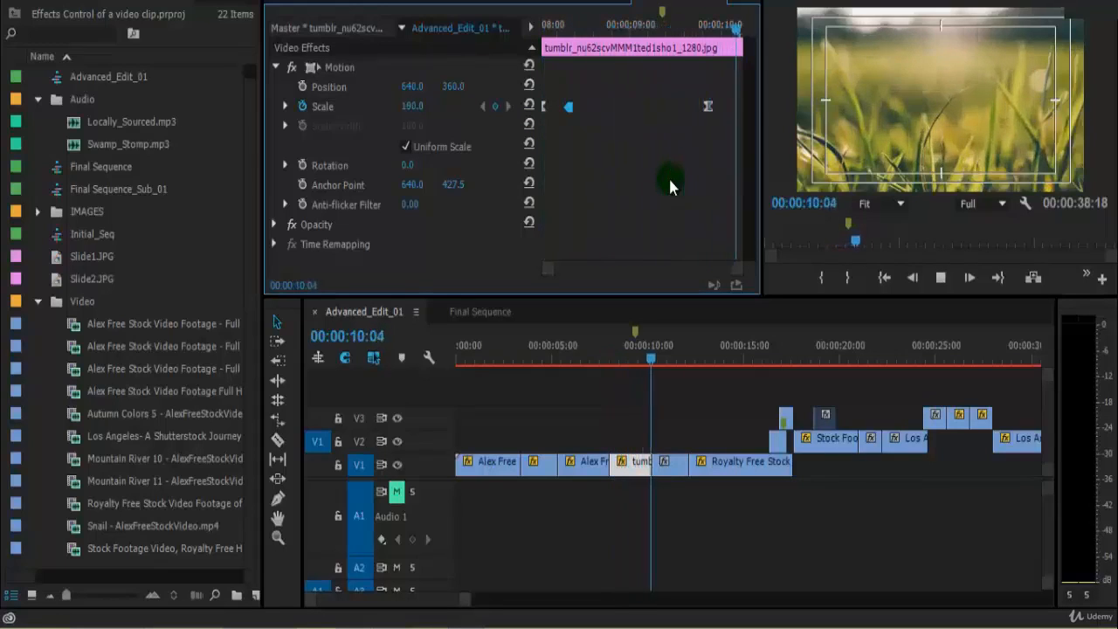
Replay the Hold animation of the Scale value from near the clip's start and return the playhead to the first frame.
left_click_drag(673, 26, 545, 52)
key("space")
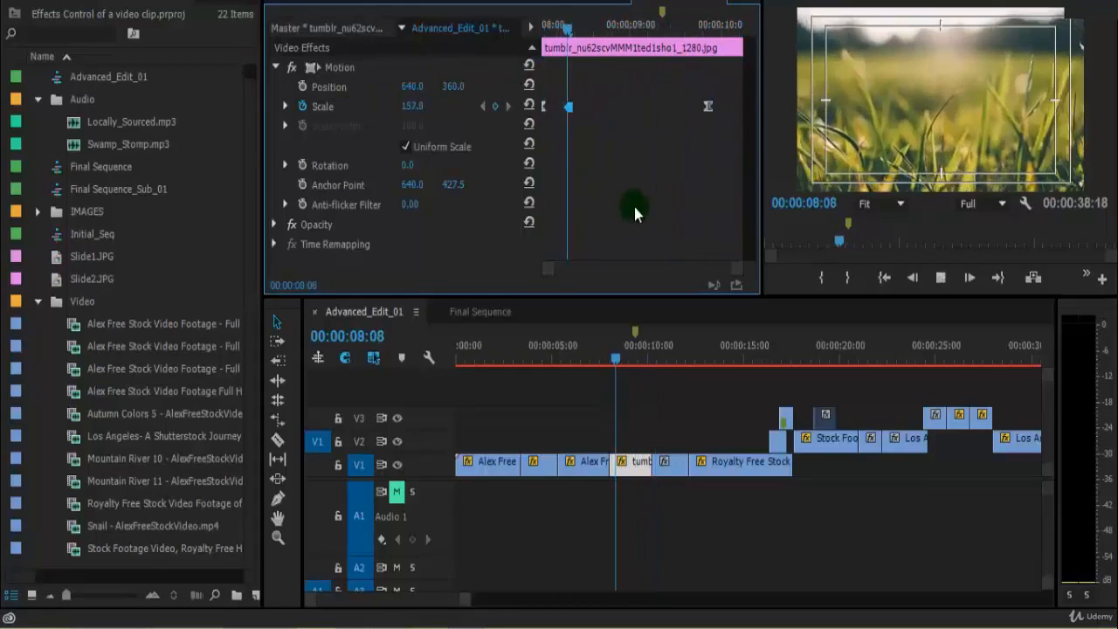
key("space")
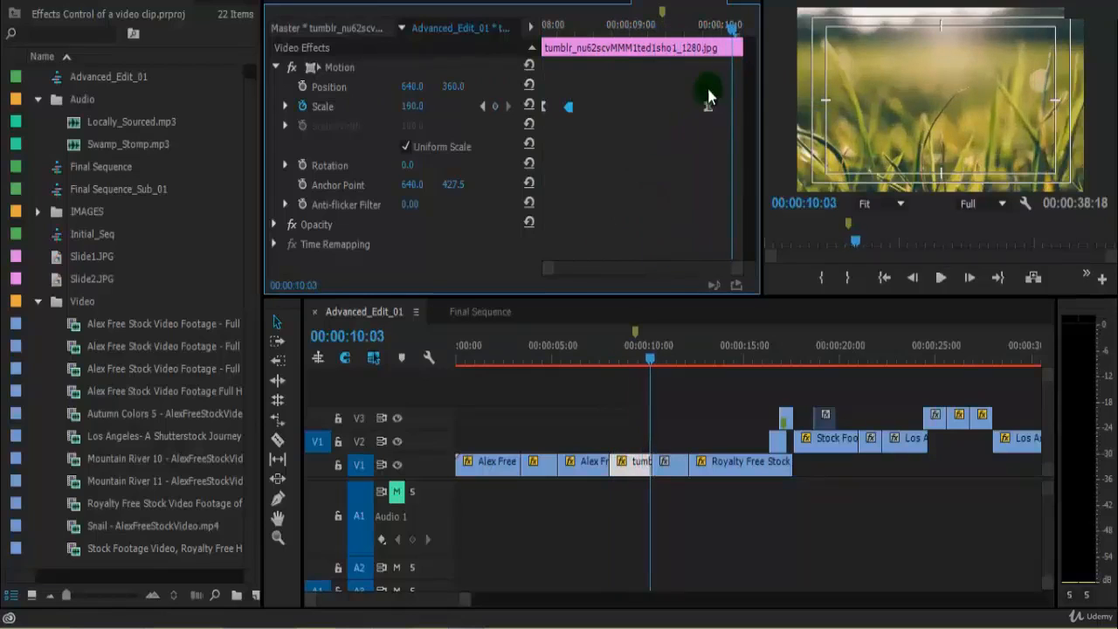
left_click_drag(725, 32, 543, 87)
key("Delete")
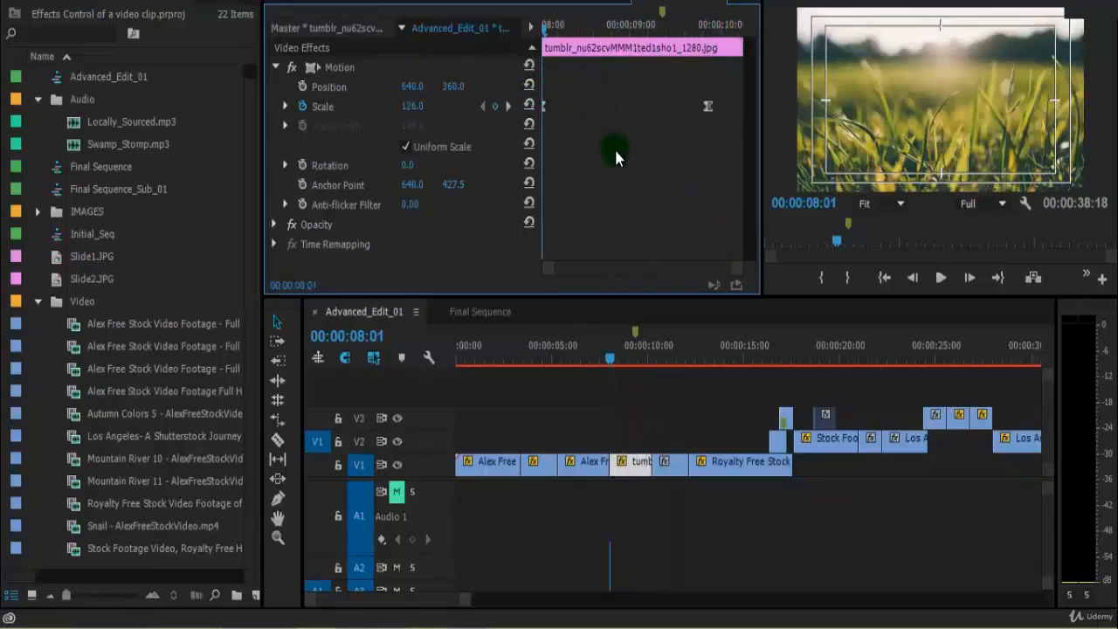
key("ctrl+z")
right_click(569, 109)
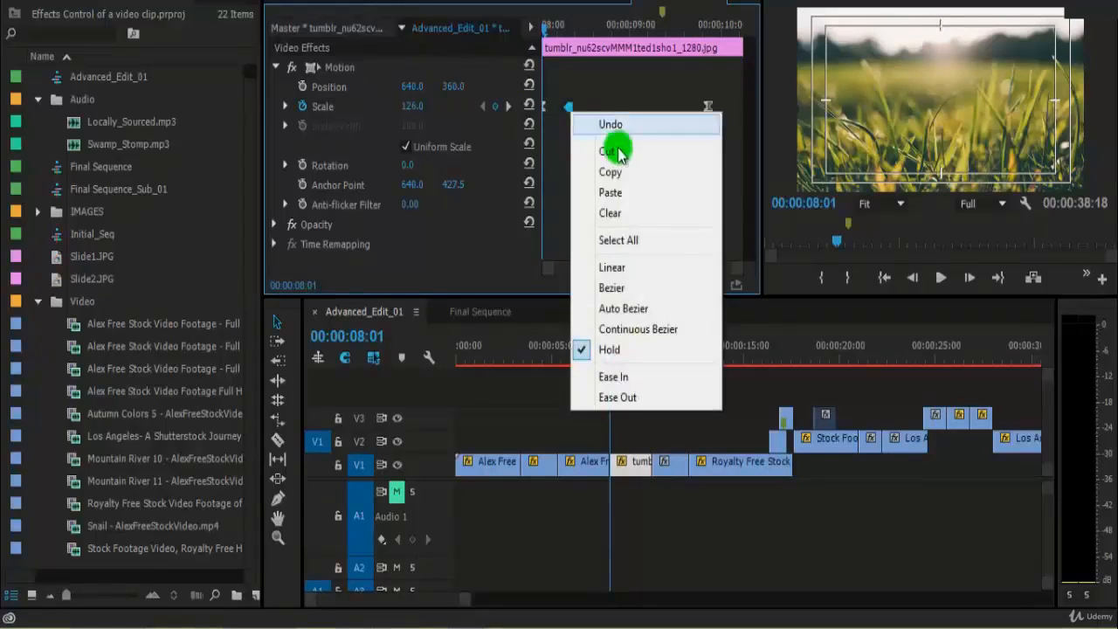
left_click(723, 85)
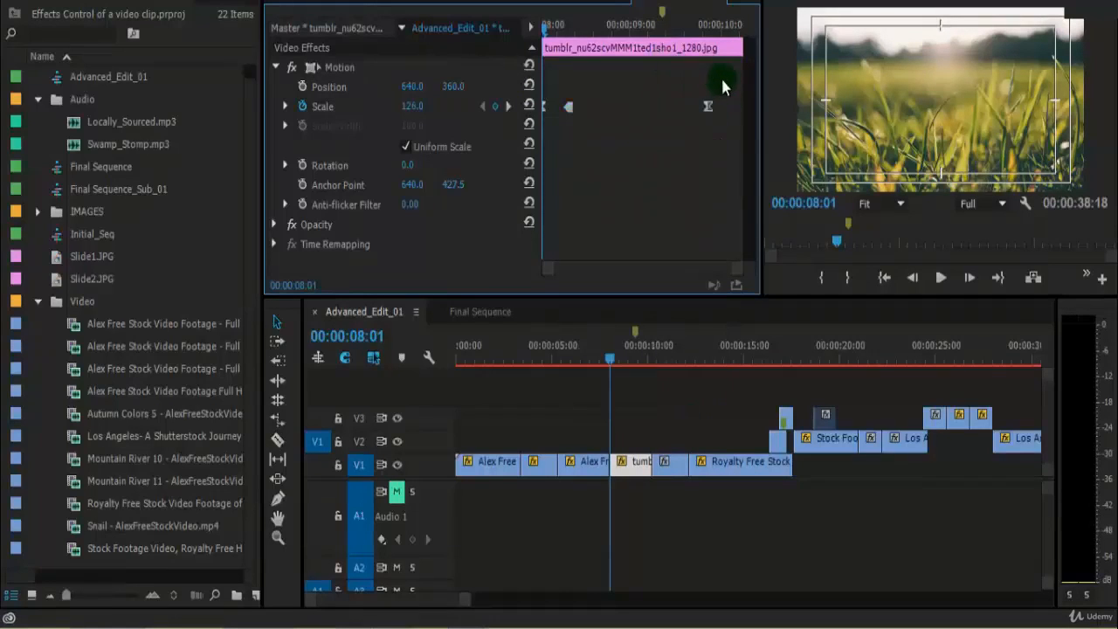
Set the Scale keyframes' interpolation to Linear and play back the clip.
right_click(569, 108)
left_click(673, 266)
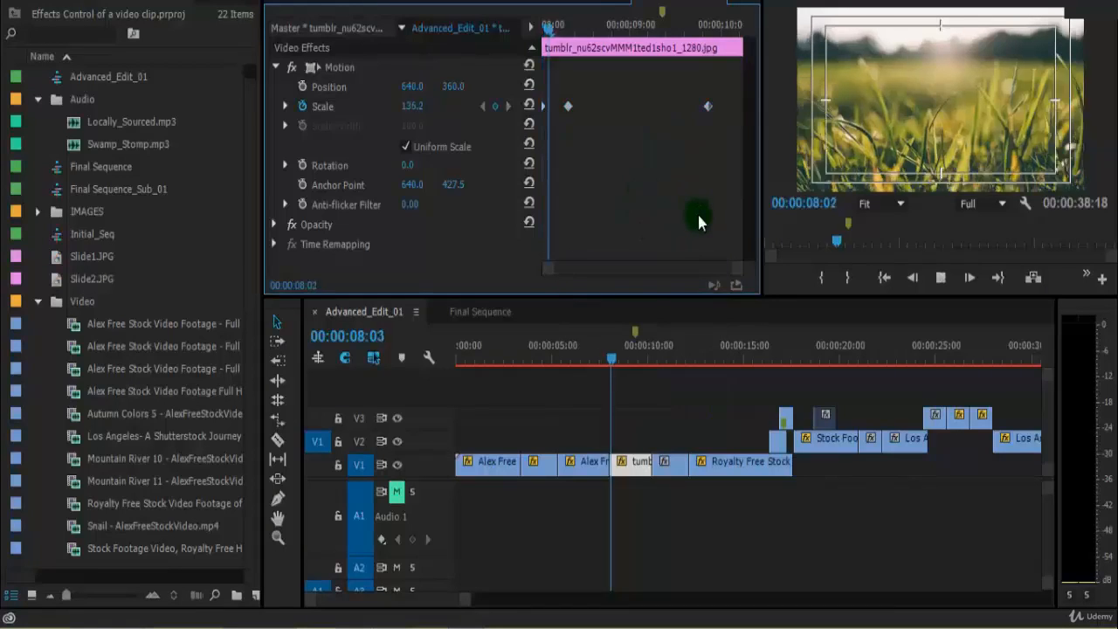
left_click(689, 31)
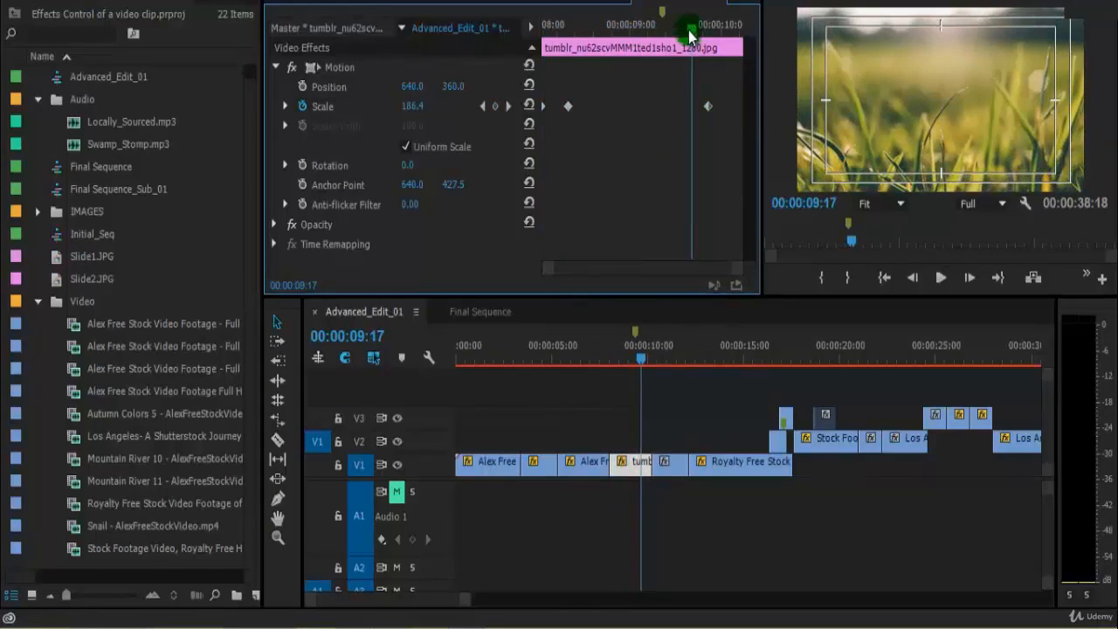
Save the project and replay the linear Scale animation from the clip's start.
key("ctrl+s")
left_click_drag(689, 32, 546, 80)
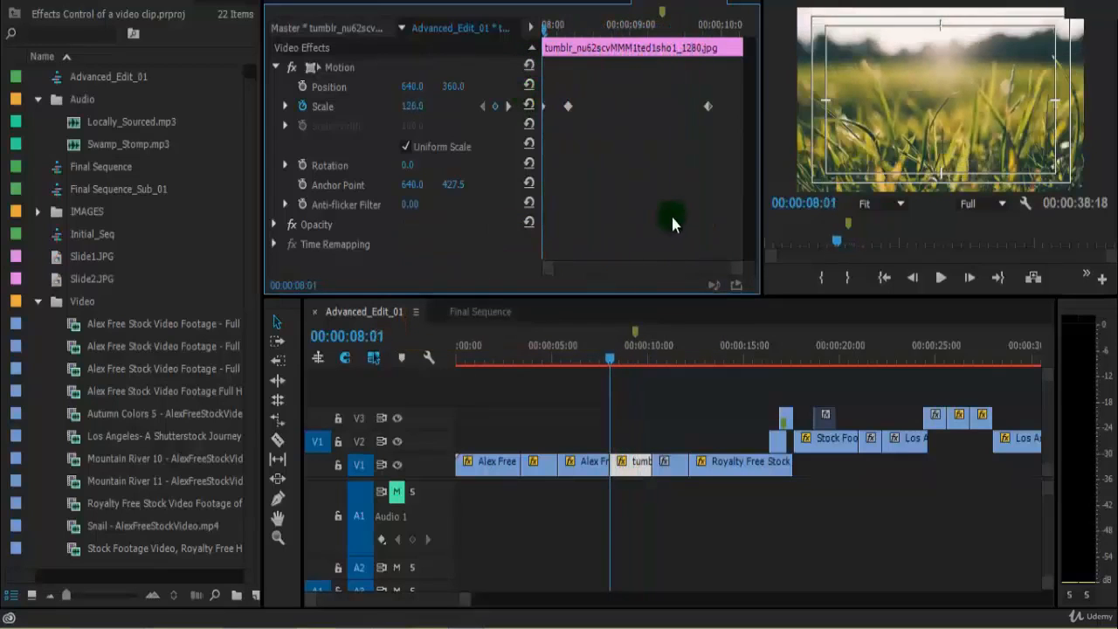
key("space")
left_click(712, 49)
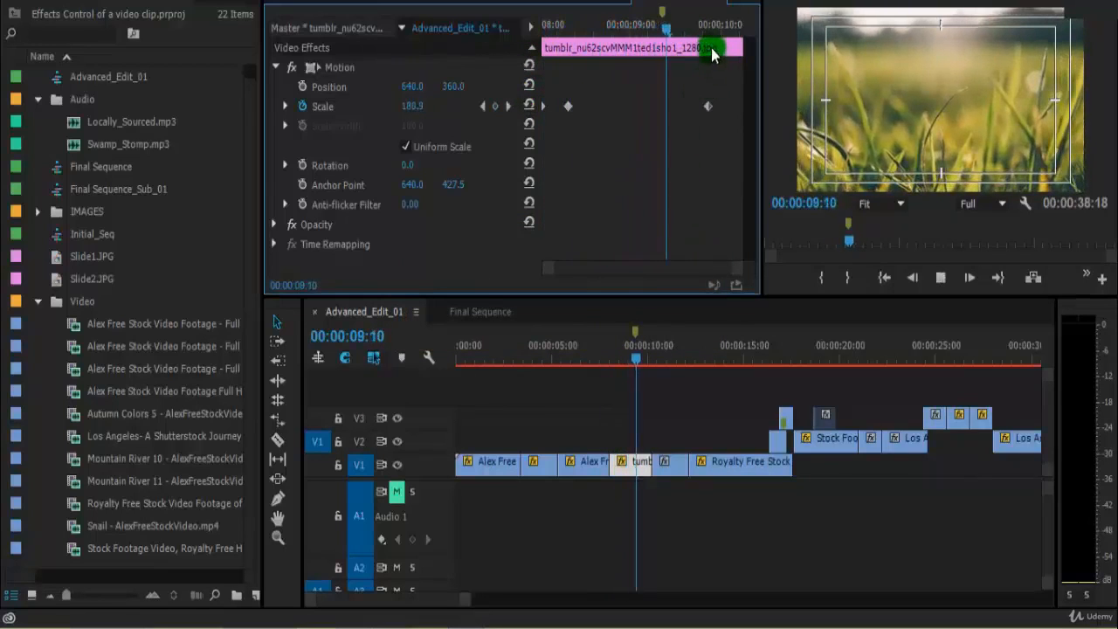
left_click(535, 31)
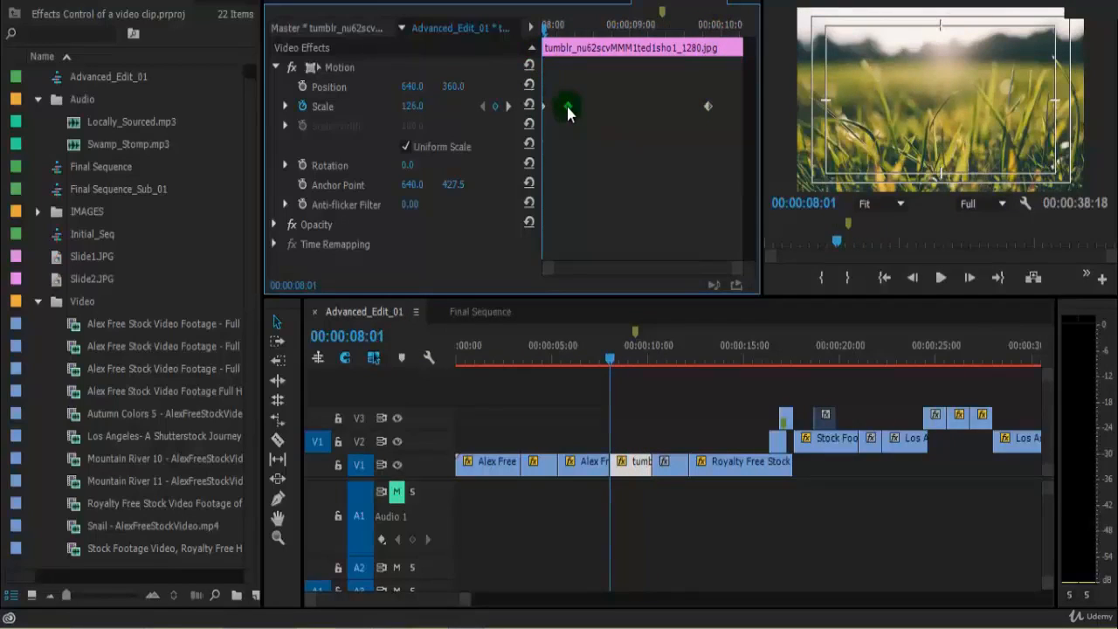
right_click(568, 107)
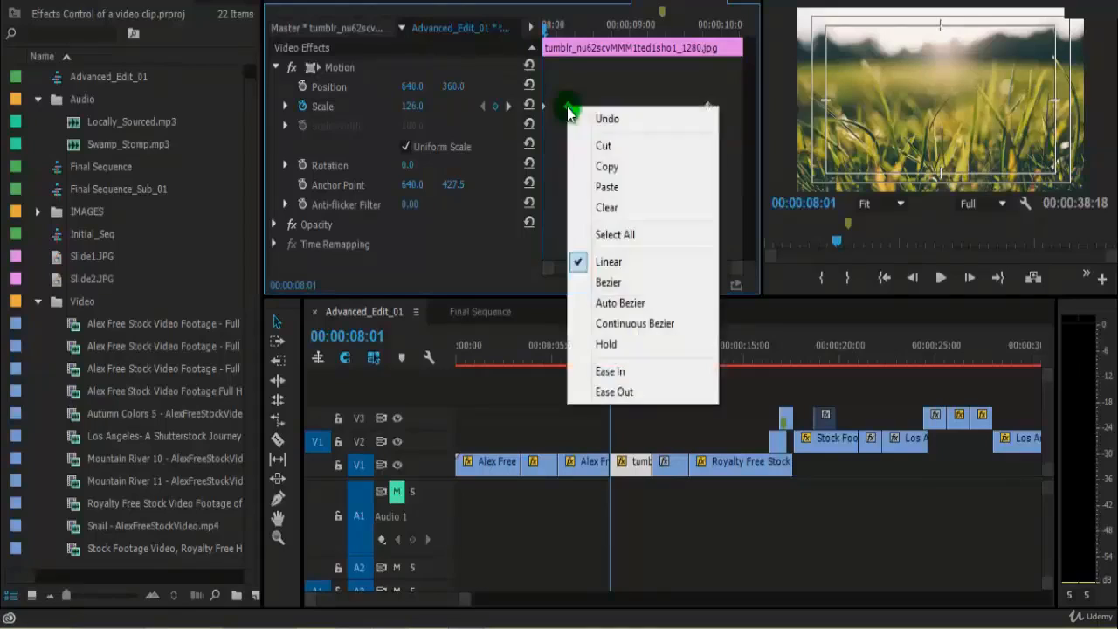
left_click(639, 96)
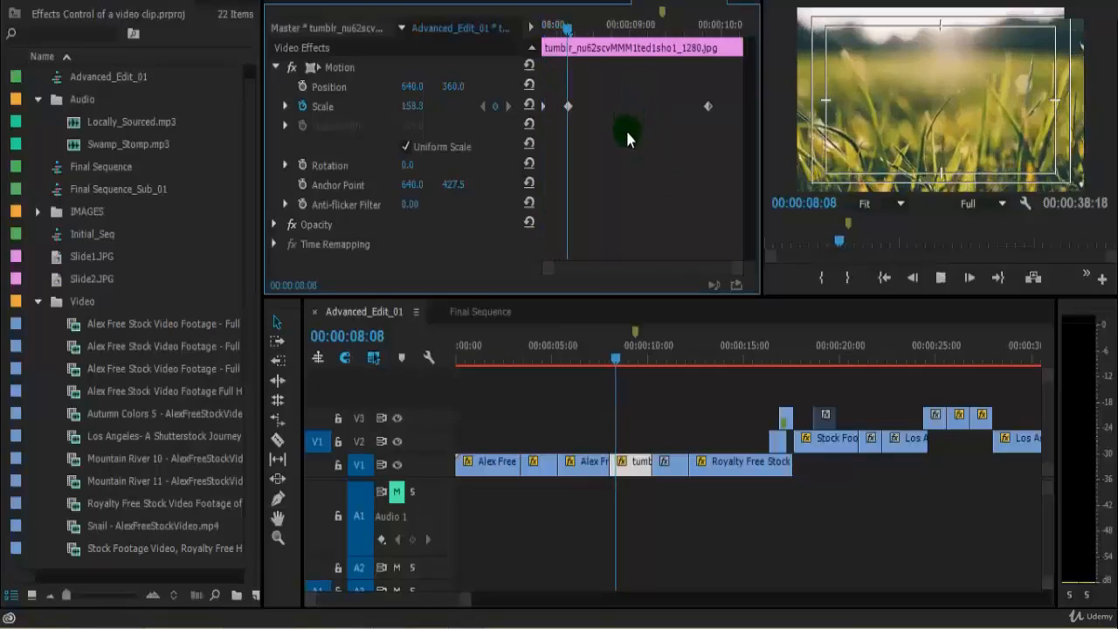
Set the middle Scale keyframe's interpolation to Ease In and play the clip from its start.
left_click(563, 105)
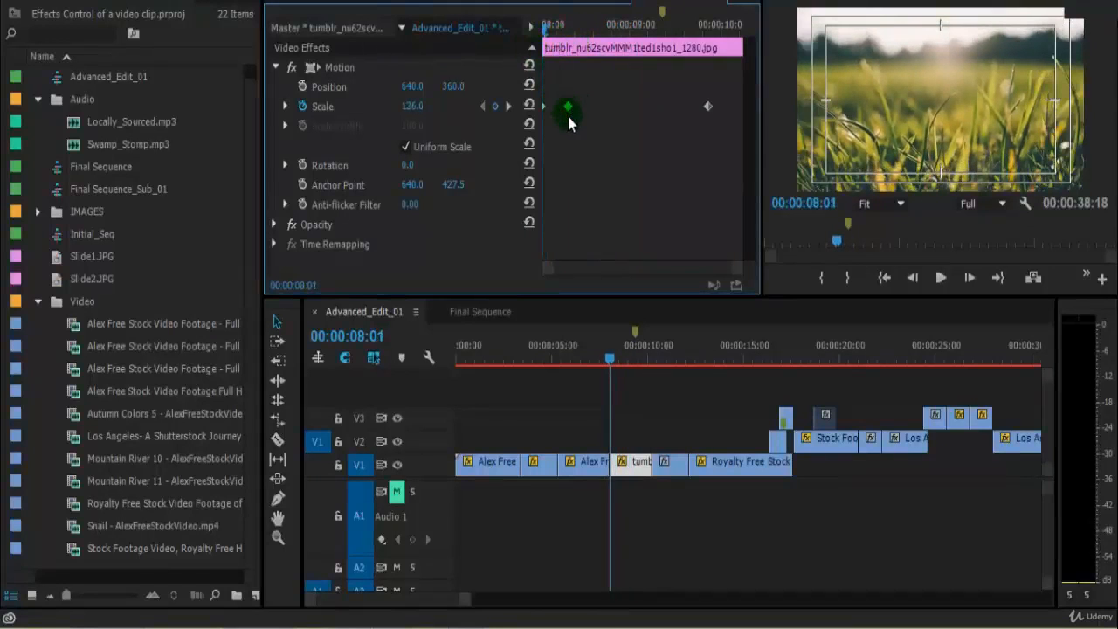
right_click(568, 108)
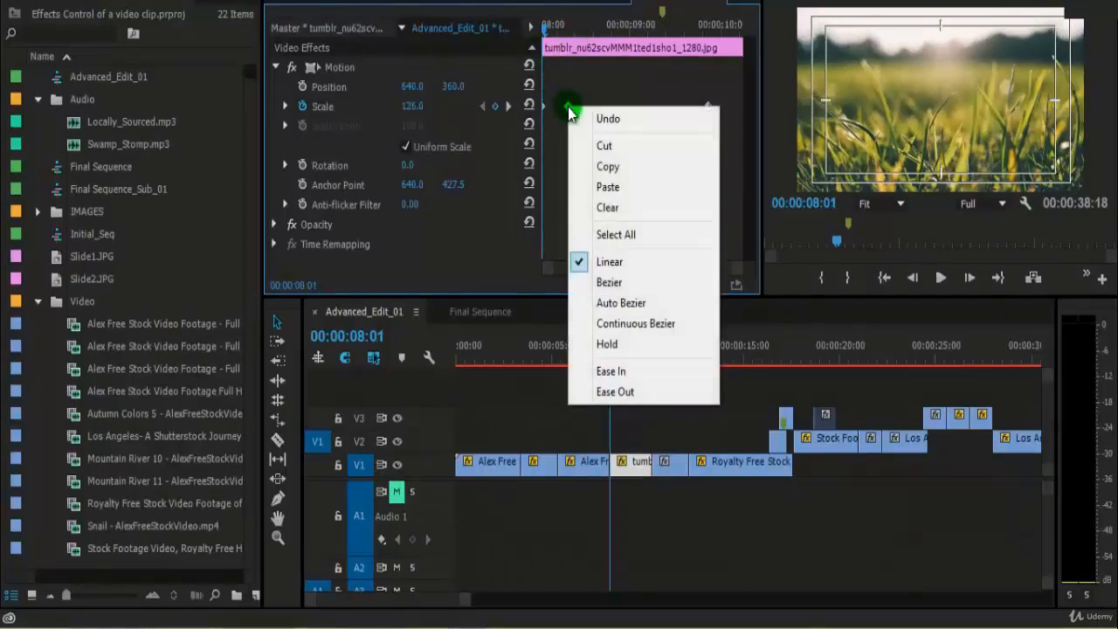
left_click(651, 371)
left_click(662, 210)
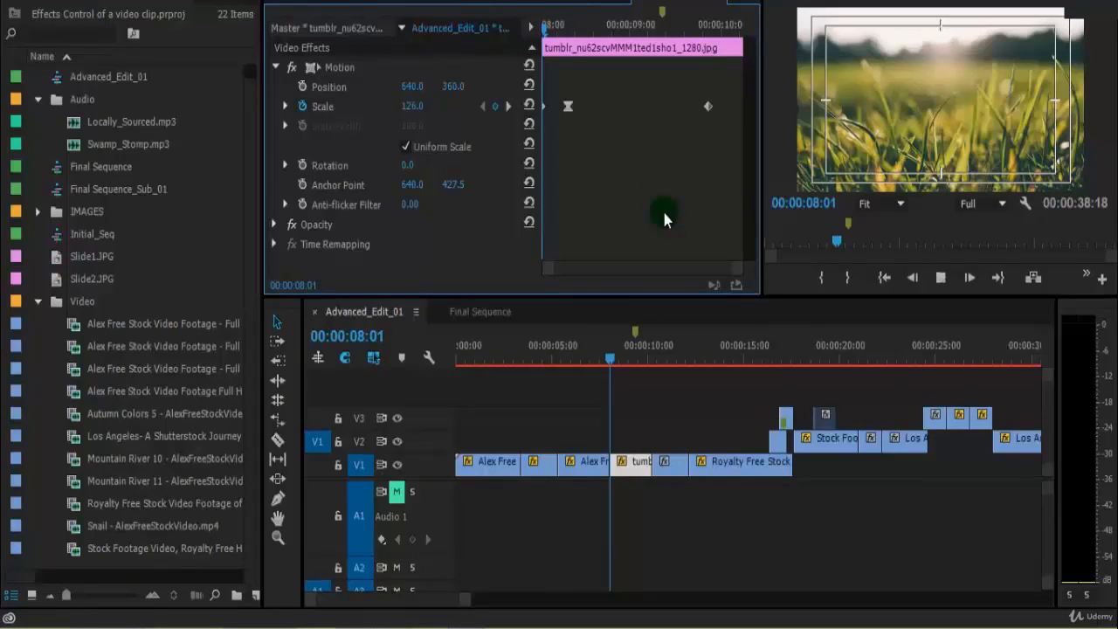
key("space")
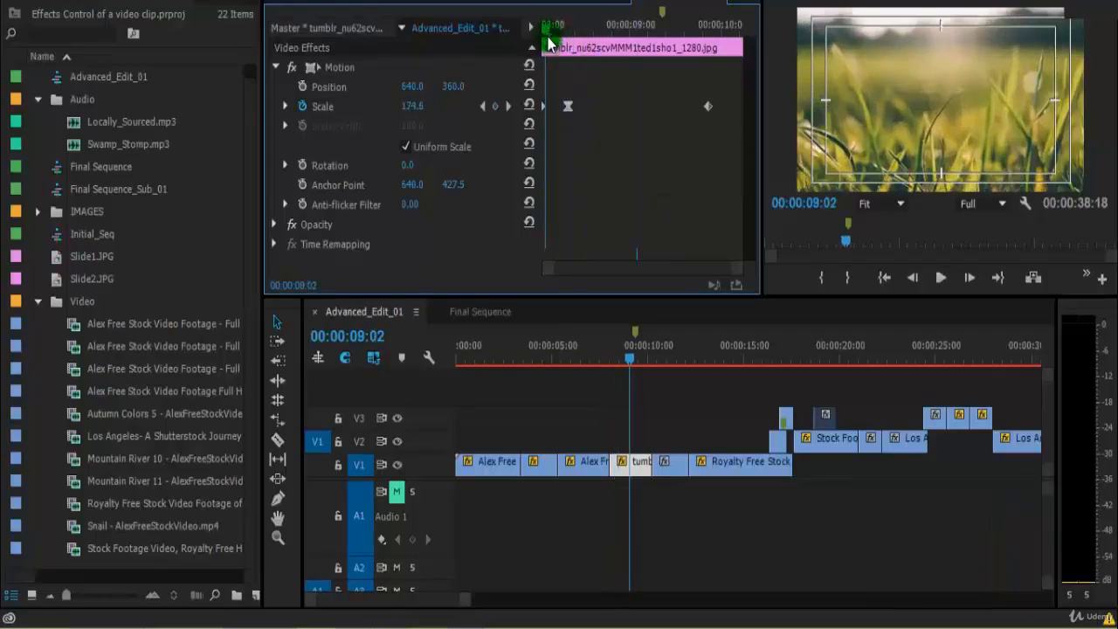
Move the middle Scale keyframe closer to the first keyframe and play the clip from its start.
mouse_move(550, 44)
left_mouse_down()
mouse_move(537, 40)
mouse_move(571, 48)
mouse_move(545, 55)
left_mouse_up()
left_click_drag(568, 106, 554, 106)
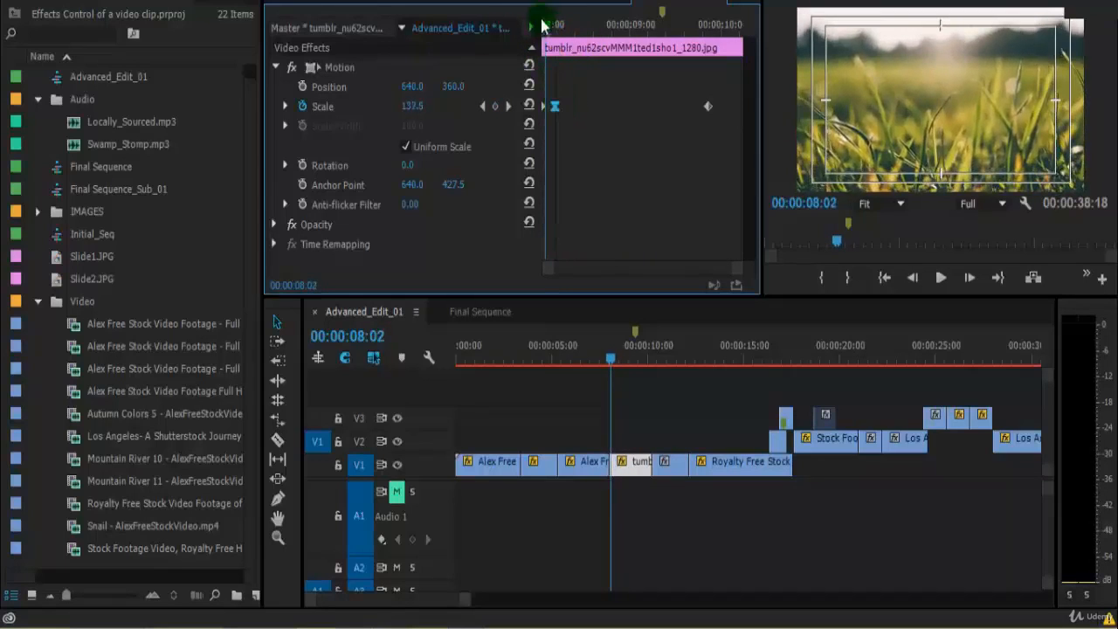
left_click(547, 30)
key("space")
Move the middle Scale keyframe to about 00:00:08:11 and play the clip twice from its start.
left_click(569, 106)
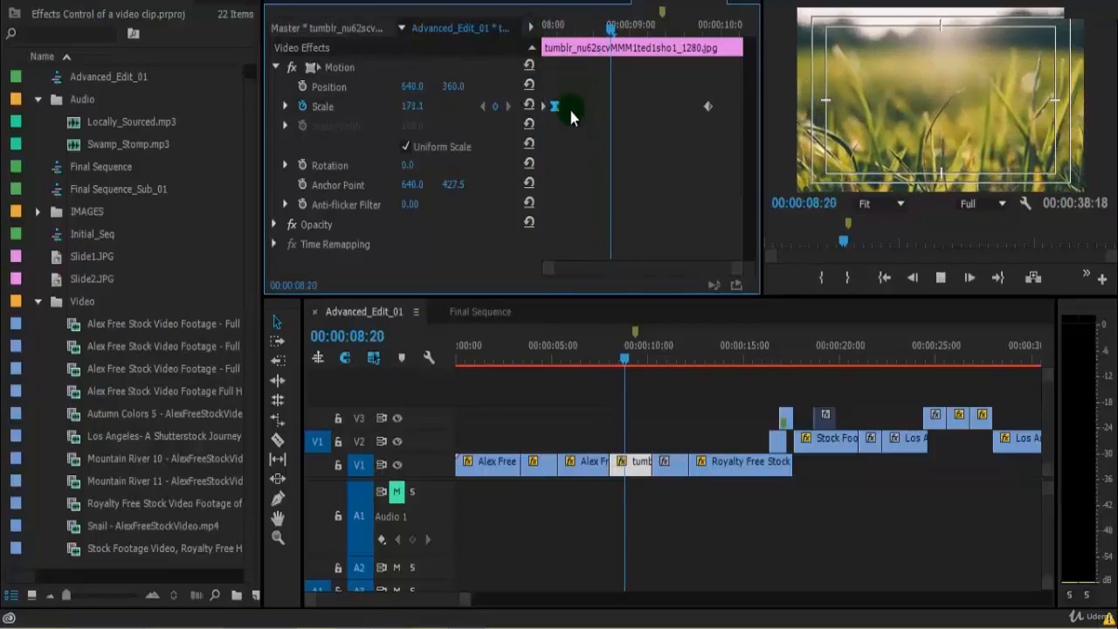
left_click_drag(564, 106, 583, 105)
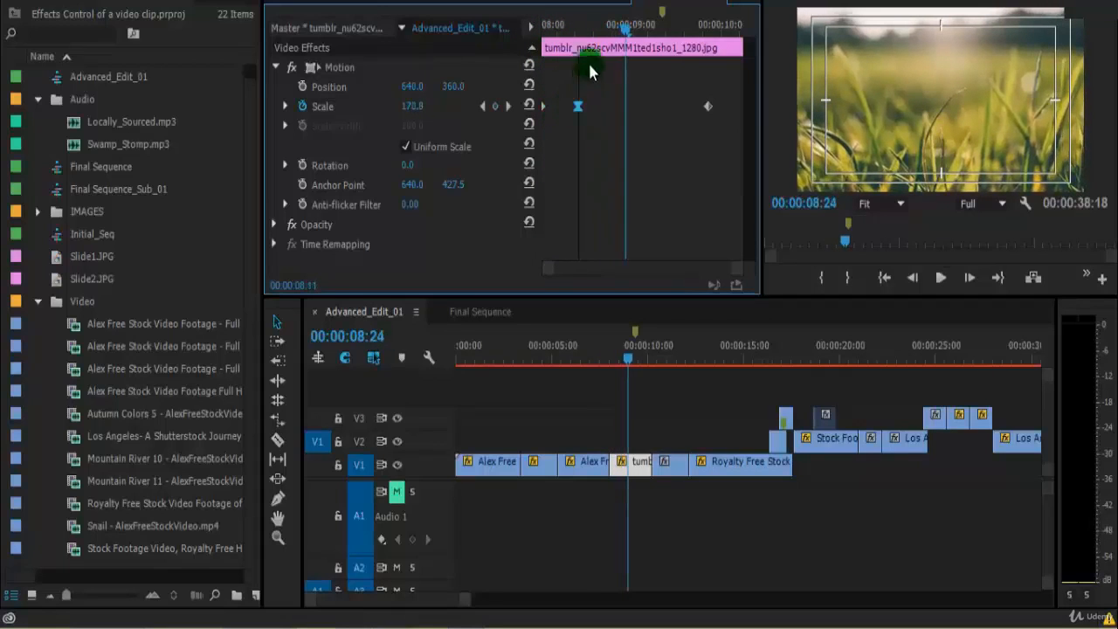
left_click_drag(549, 26, 544, 26)
key("space")
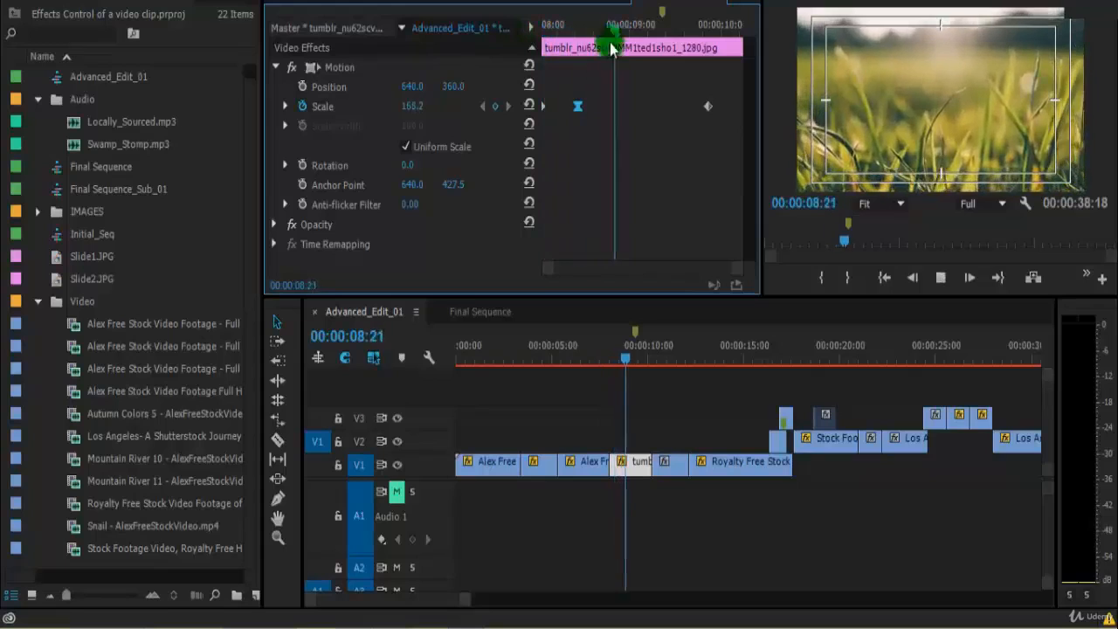
left_click_drag(644, 33, 512, 49)
key("space")
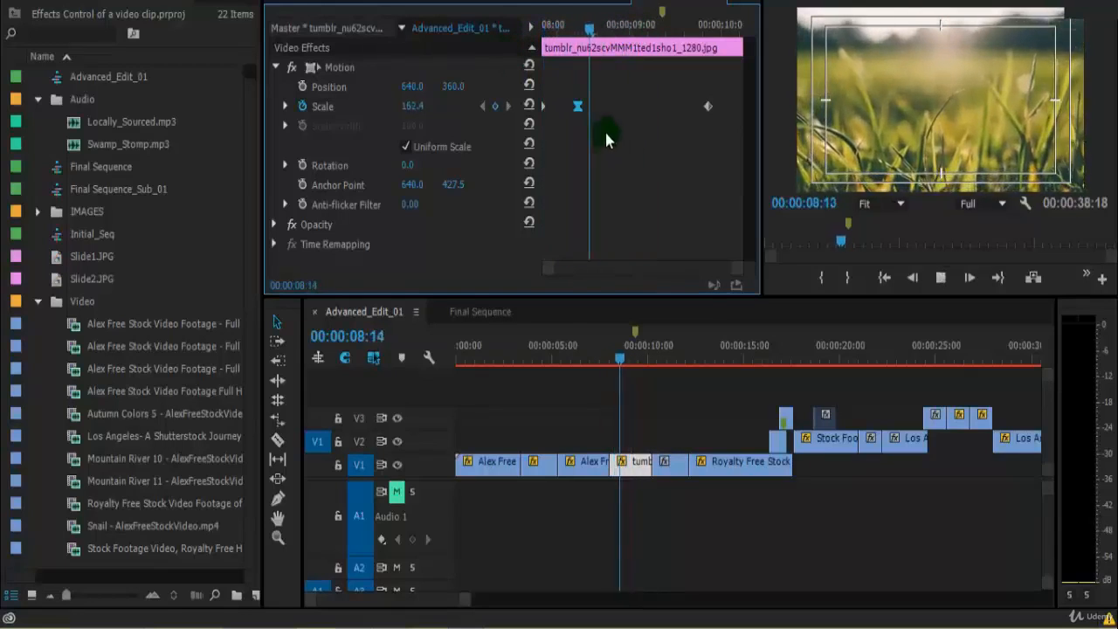
Move the middle Scale keyframe to just before the last keyframe and bring the playhead back to the clip's start.
left_click_drag(578, 106, 683, 112)
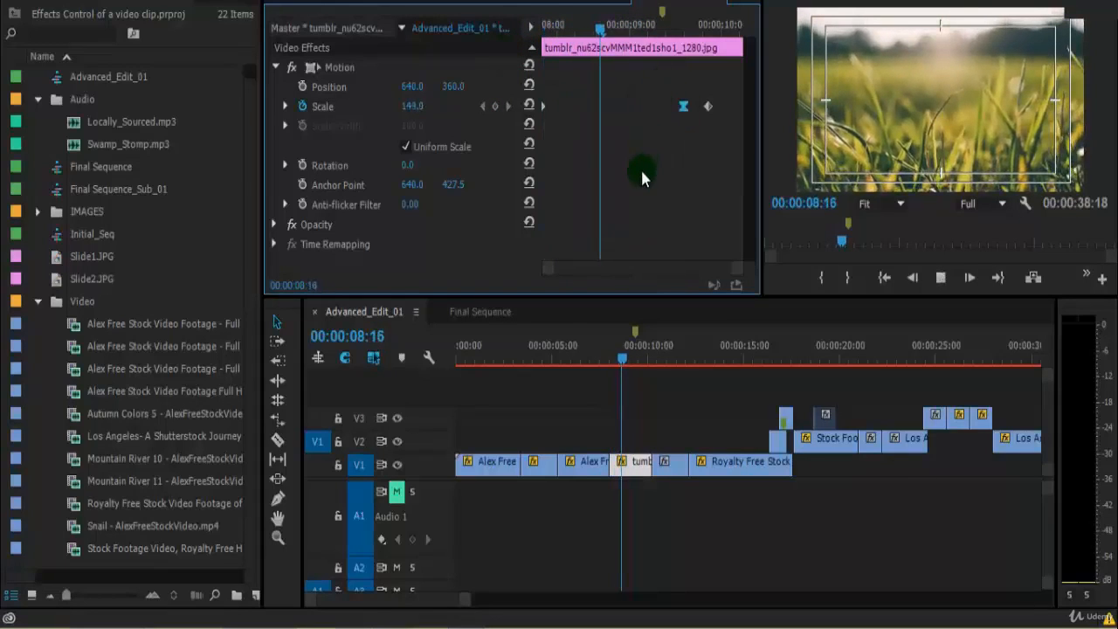
left_click(685, 29)
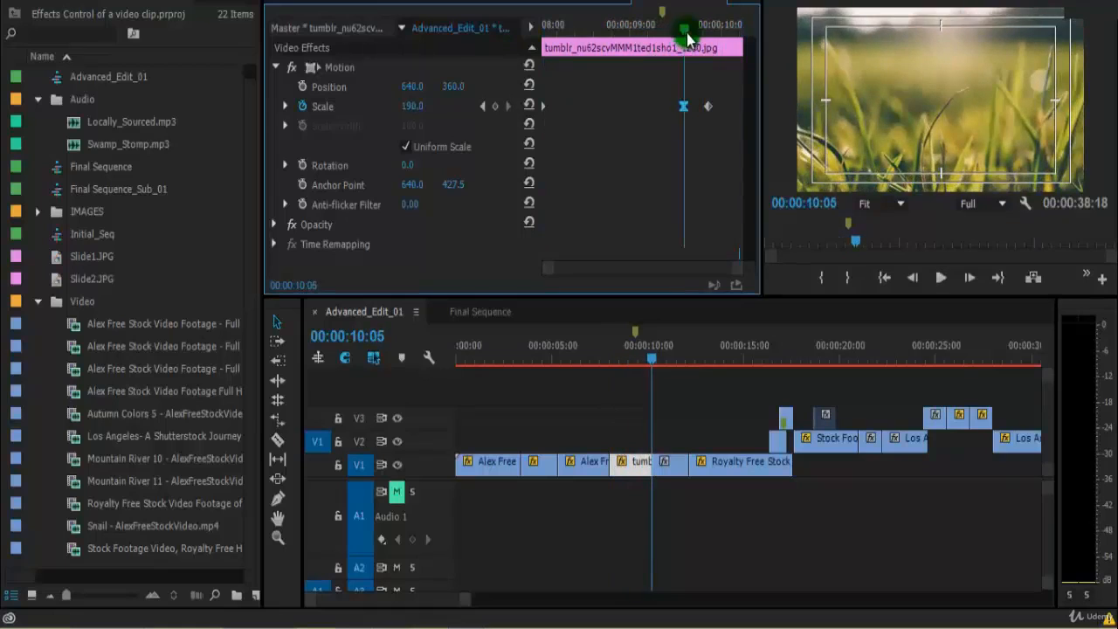
left_click_drag(688, 33, 478, 72)
Move the middle Scale keyframe back to before 00:00:09:00 and play the eased animation from the clip's start.
left_click_drag(689, 109, 586, 106)
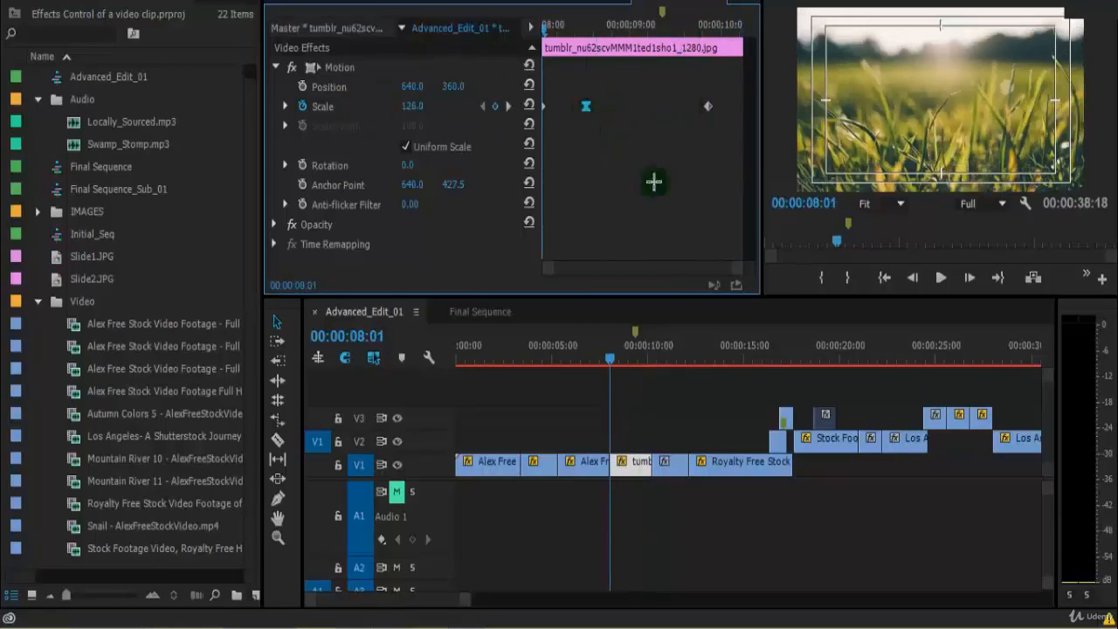
key("space")
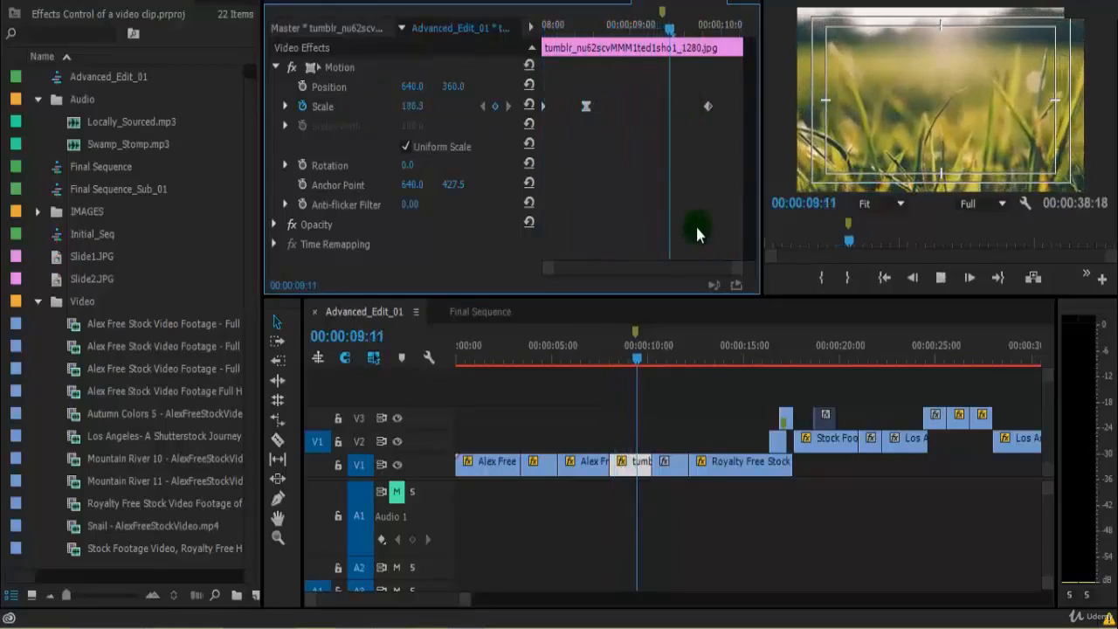
left_click(603, 29)
left_click_drag(592, 42, 552, 155)
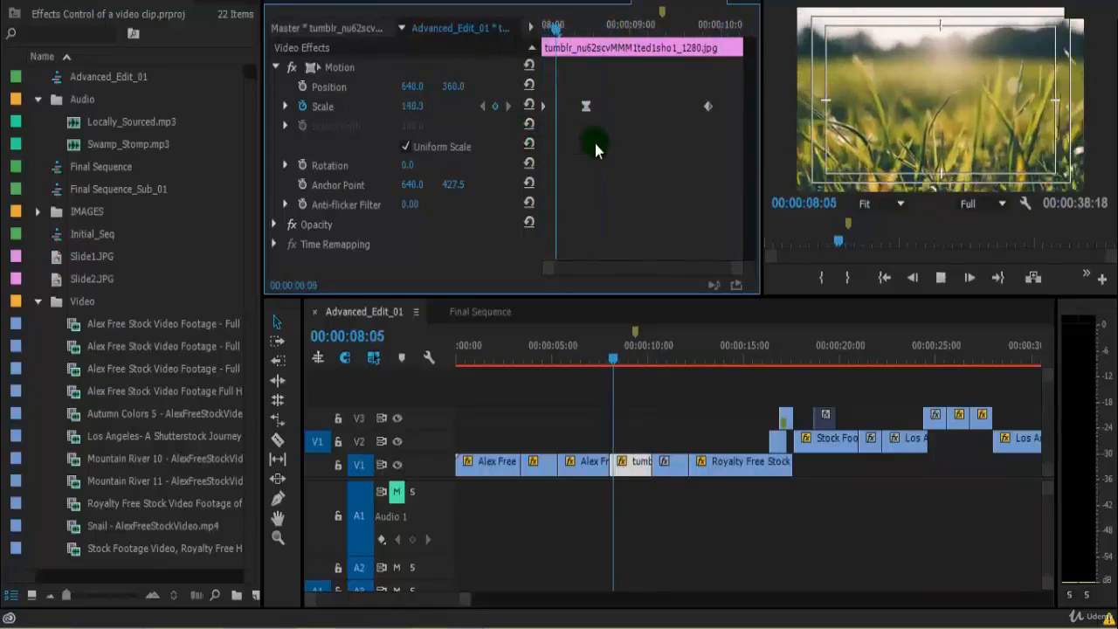
key("space")
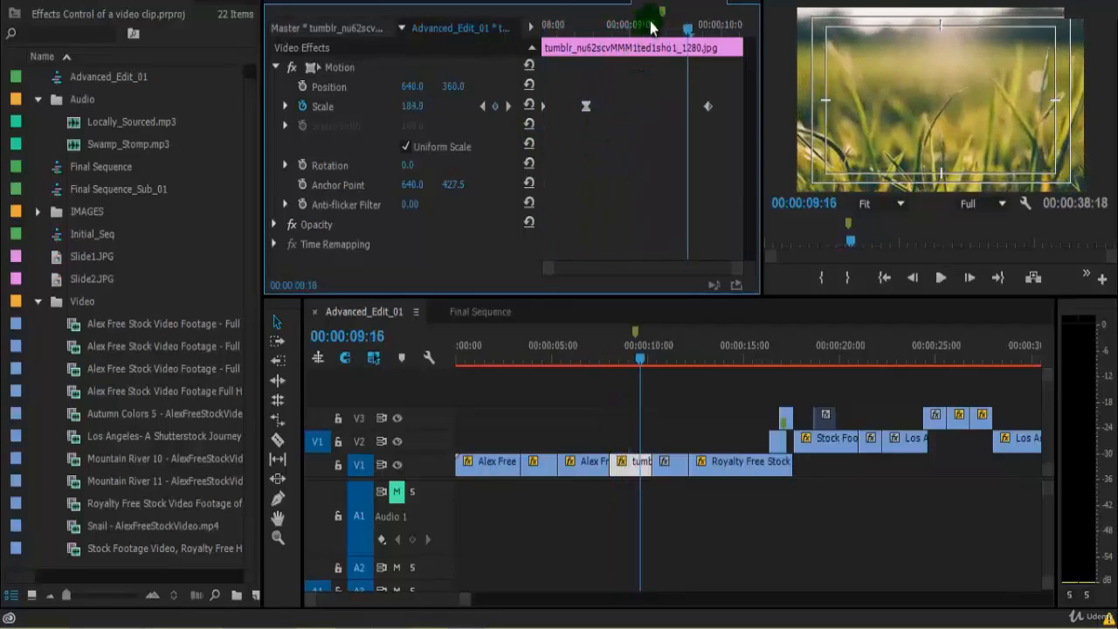
Replay the Ease In animation once more and return the playhead to the clip's start.
left_click(550, 28)
key("space")
key("space")
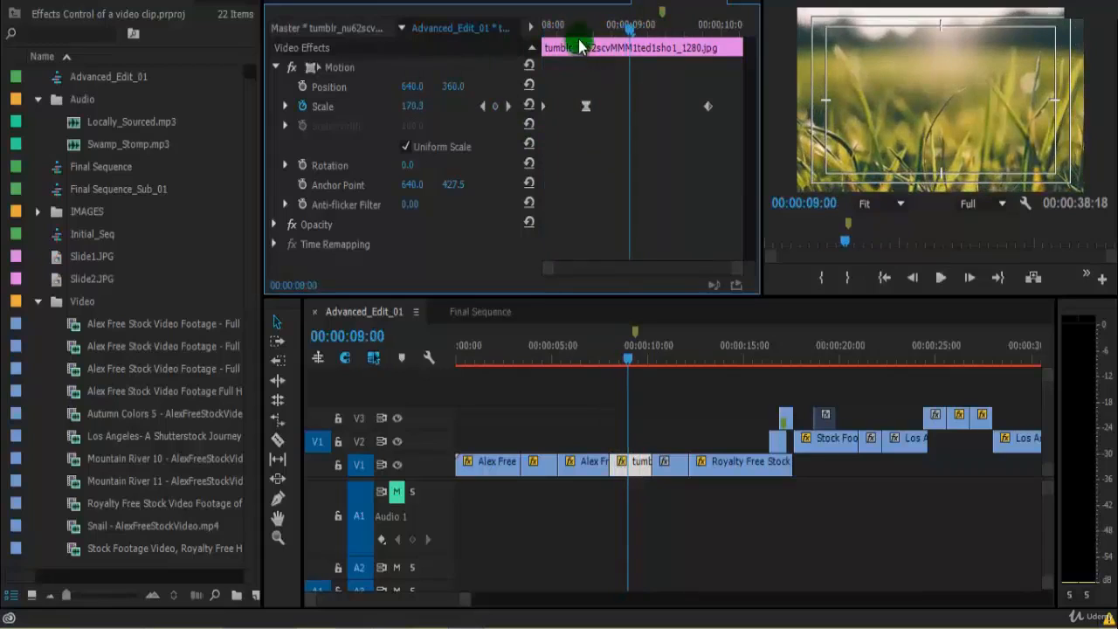
left_click_drag(581, 46, 545, 64)
Shift the middle Scale keyframe to about 00:00:08:11 and play back the clip to compare the easing.
key("space")
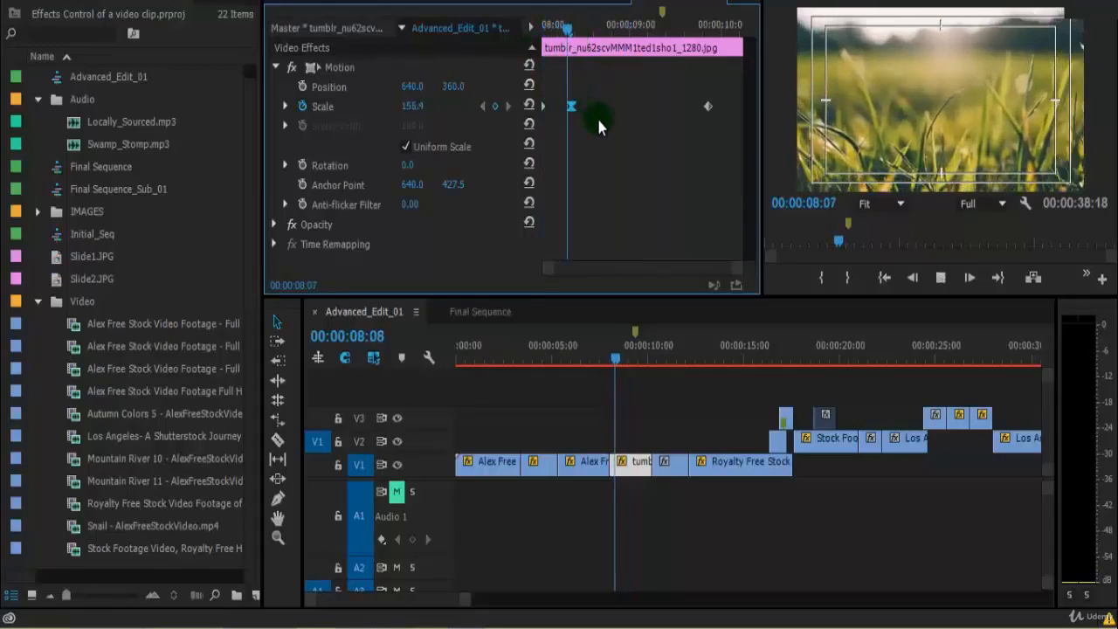
key("space")
key("space")
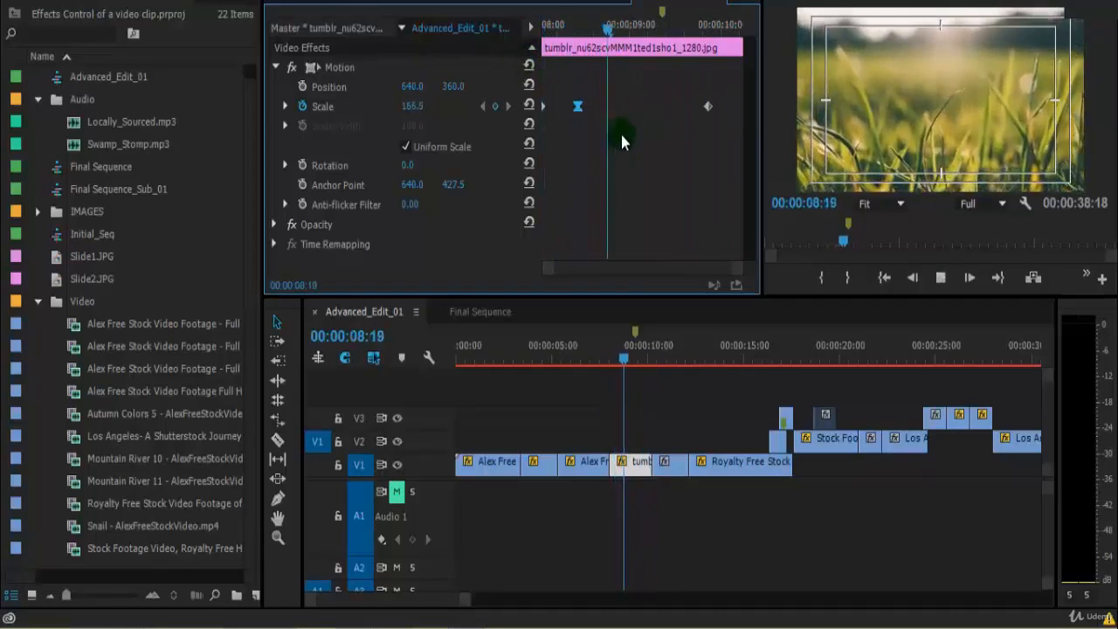
key("space")
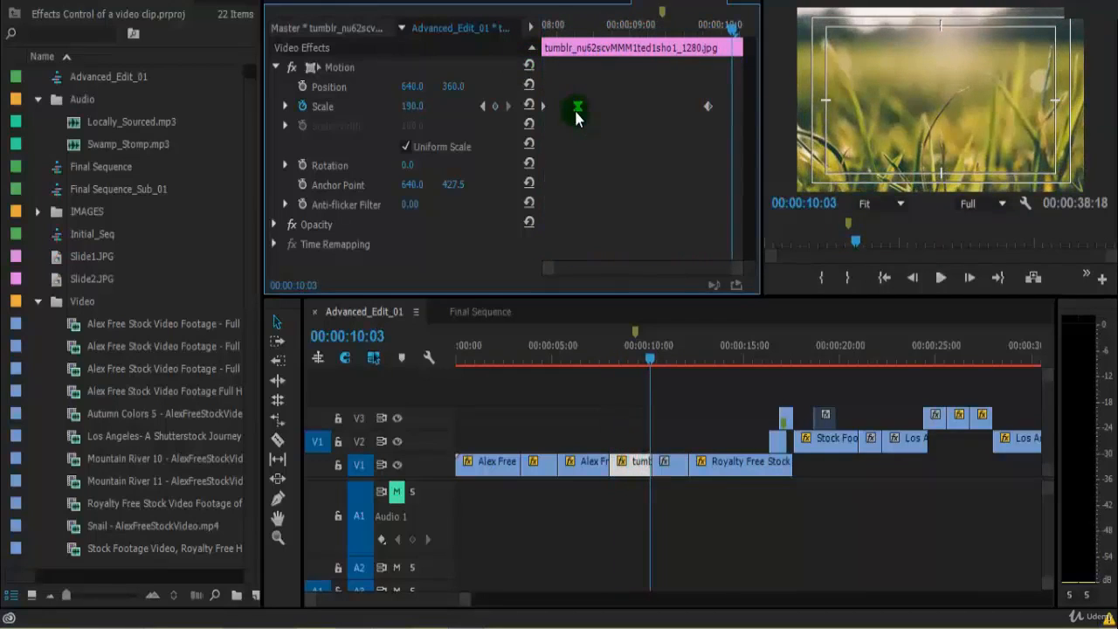
Delete the middle Scale keyframe and move the two remaining keyframes closer together, on either side of 00:00:09:00.
key("space")
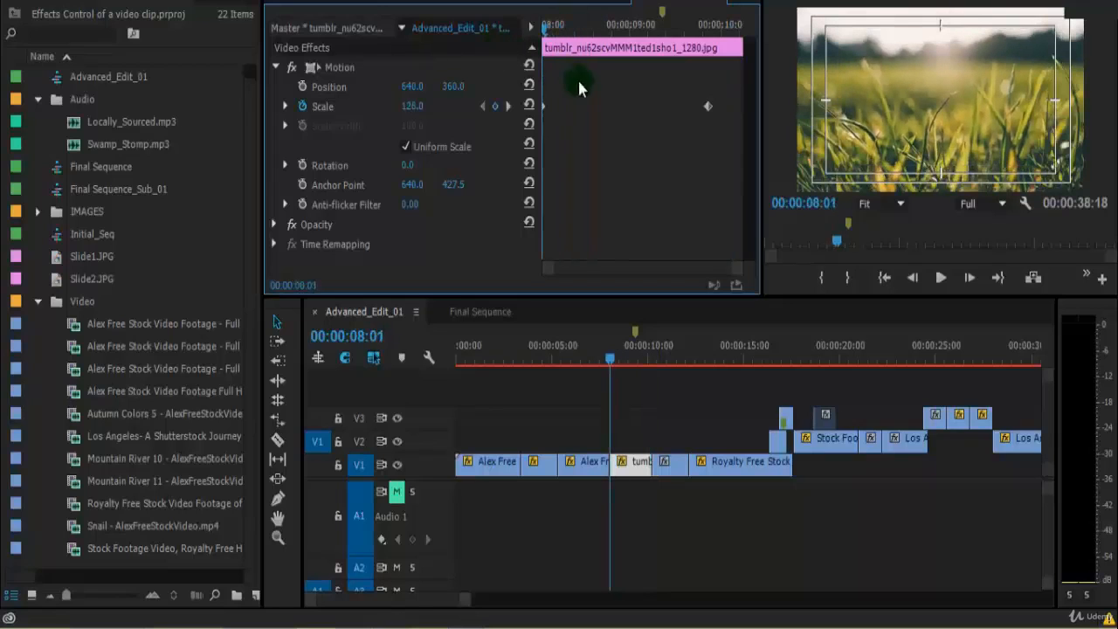
key("space")
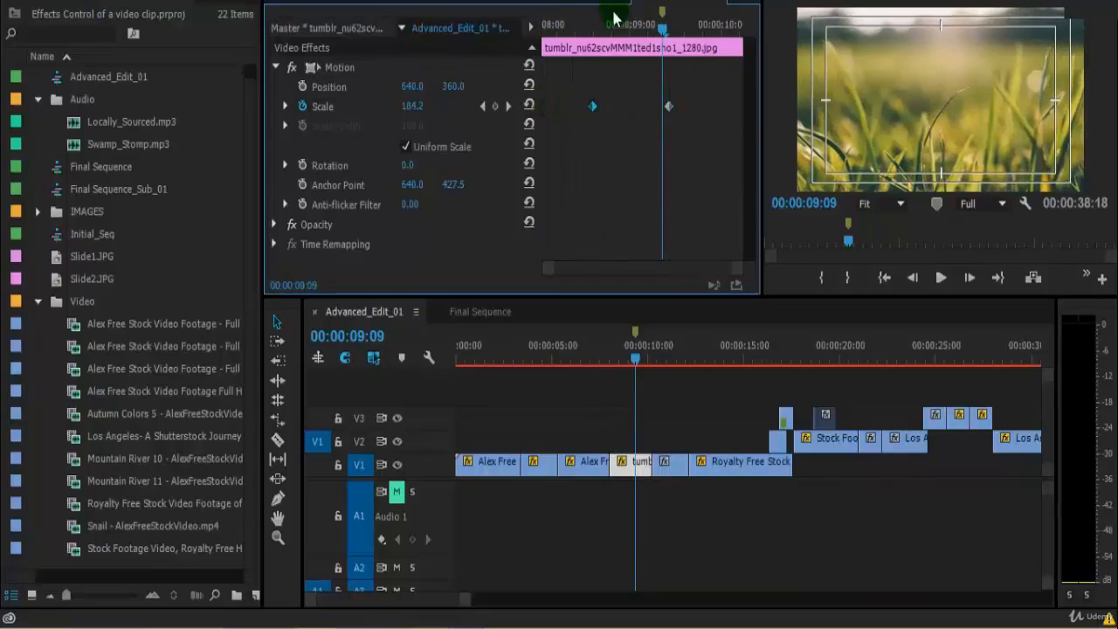
Play the two-keyframe Scale animation from the clip's start.
left_click_drag(617, 25, 526, 54)
left_click_drag(494, 94, 542, 87)
key("space")
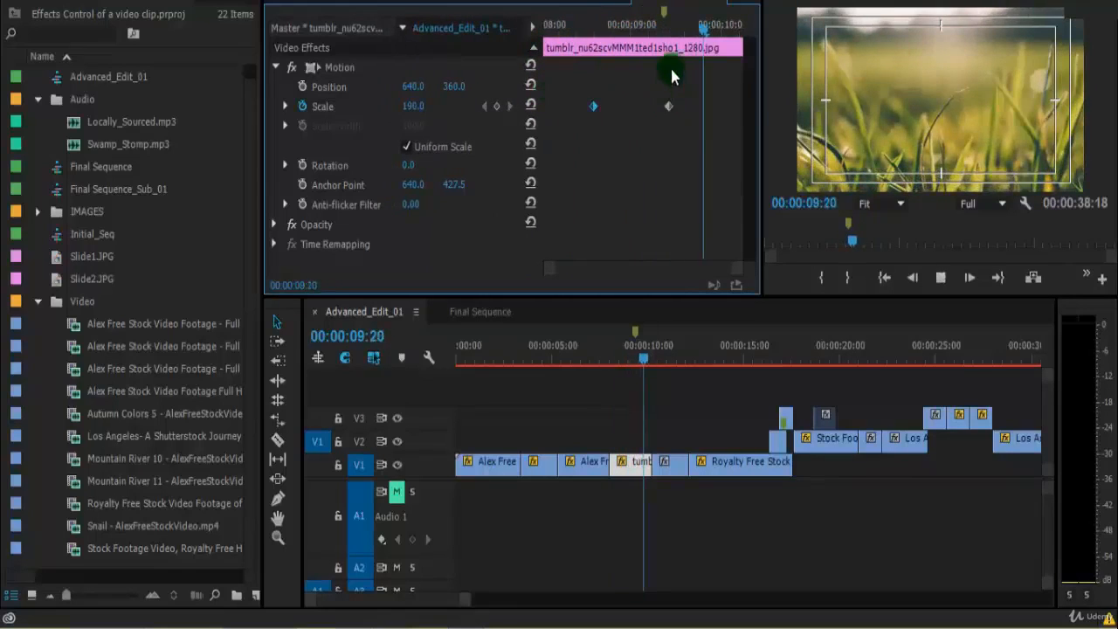
Apply Ease In to the second Scale keyframe and play the animation from about 00:00:08:11.
right_click(668, 106)
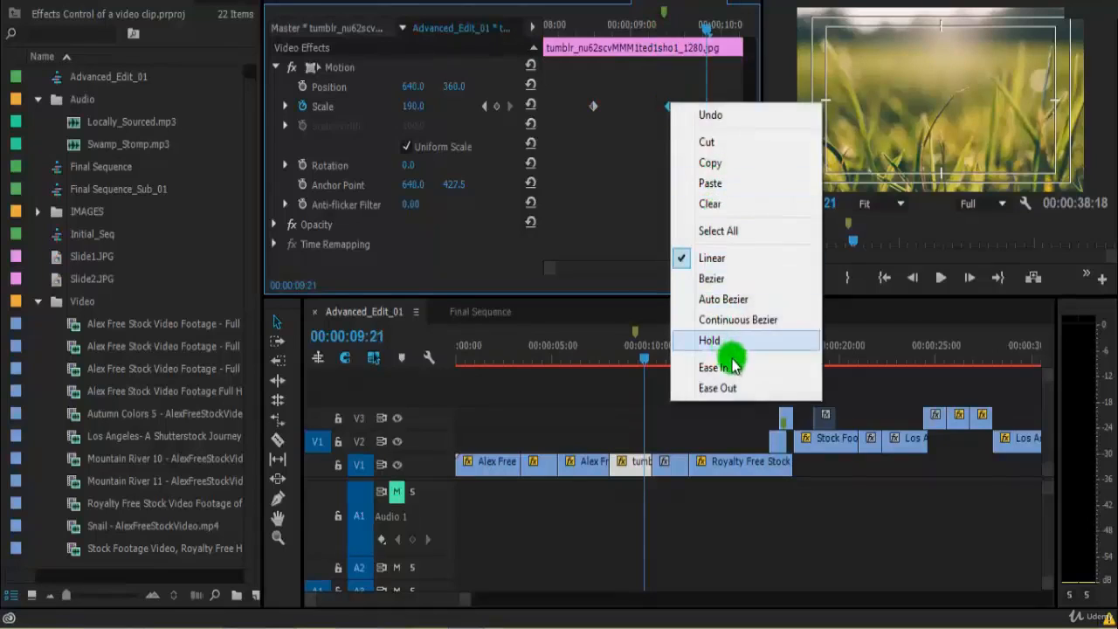
left_click(711, 334)
left_click(580, 31)
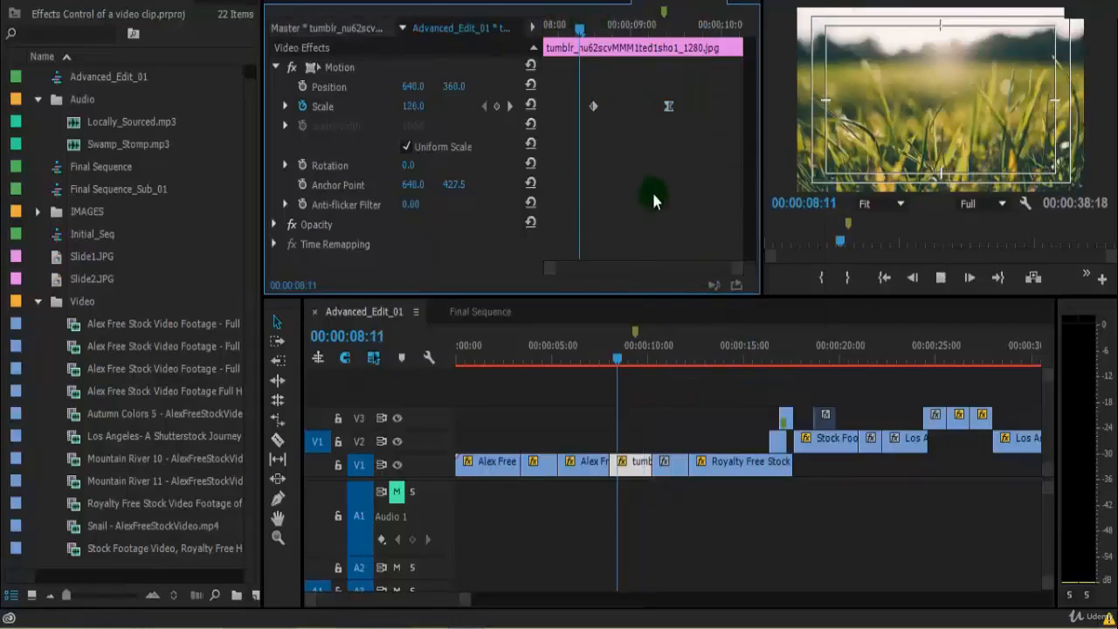
key("space")
Switch the second Scale keyframe back to Linear and replay the clip, returning the playhead to about 00:00:08:14.
right_click(668, 105)
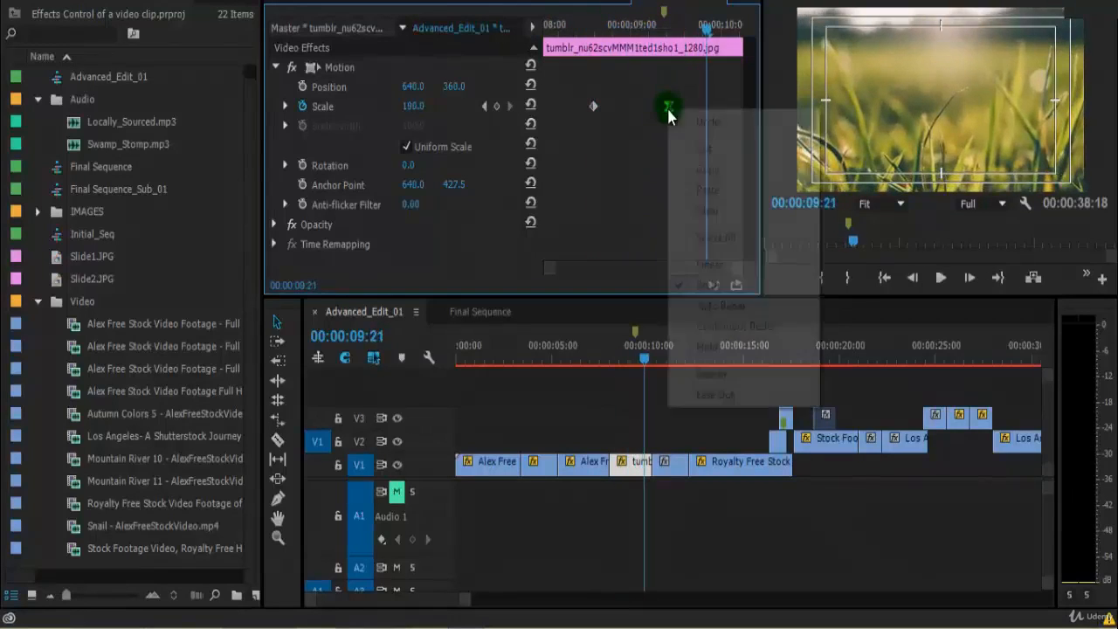
left_click(711, 266)
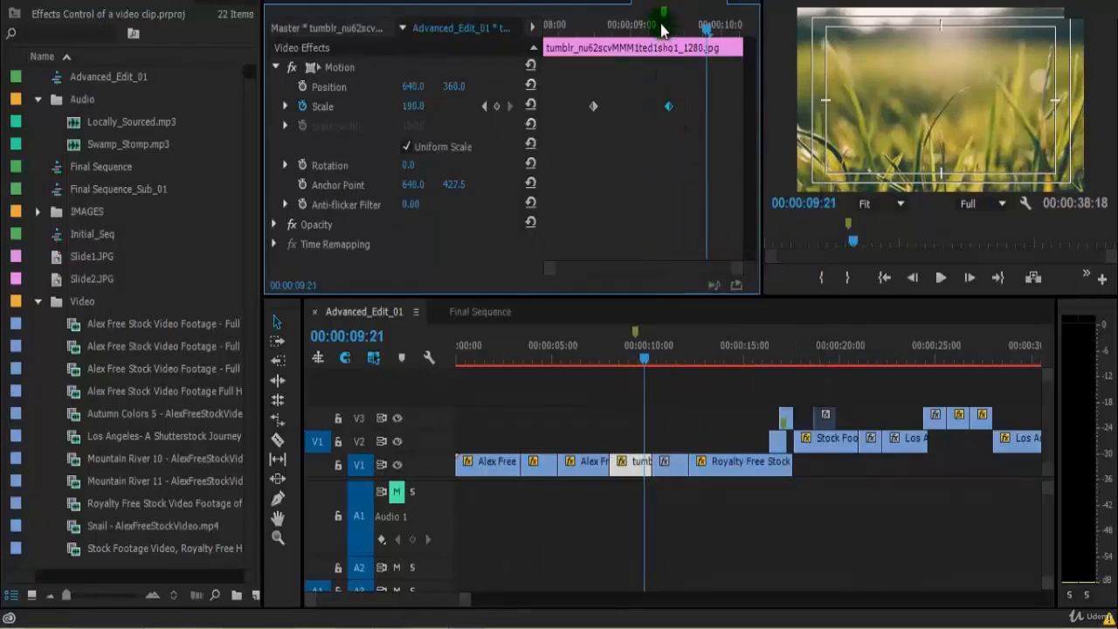
left_click(580, 32)
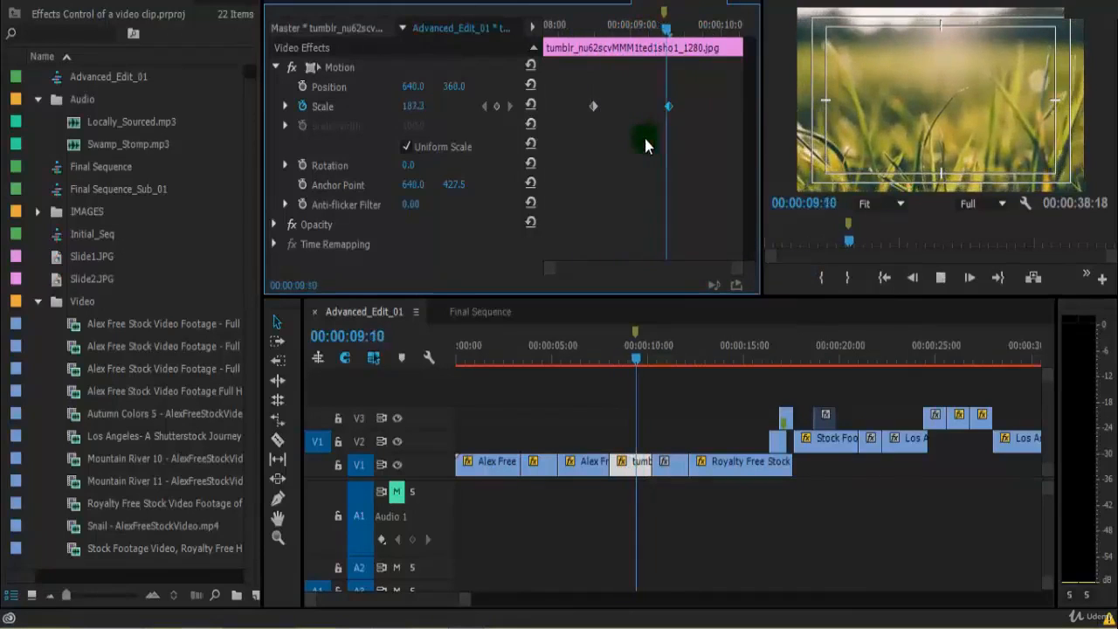
left_click(568, 48)
mouse_move(570, 52)
left_mouse_down()
mouse_move(650, 42)
mouse_move(590, 54)
left_mouse_up()
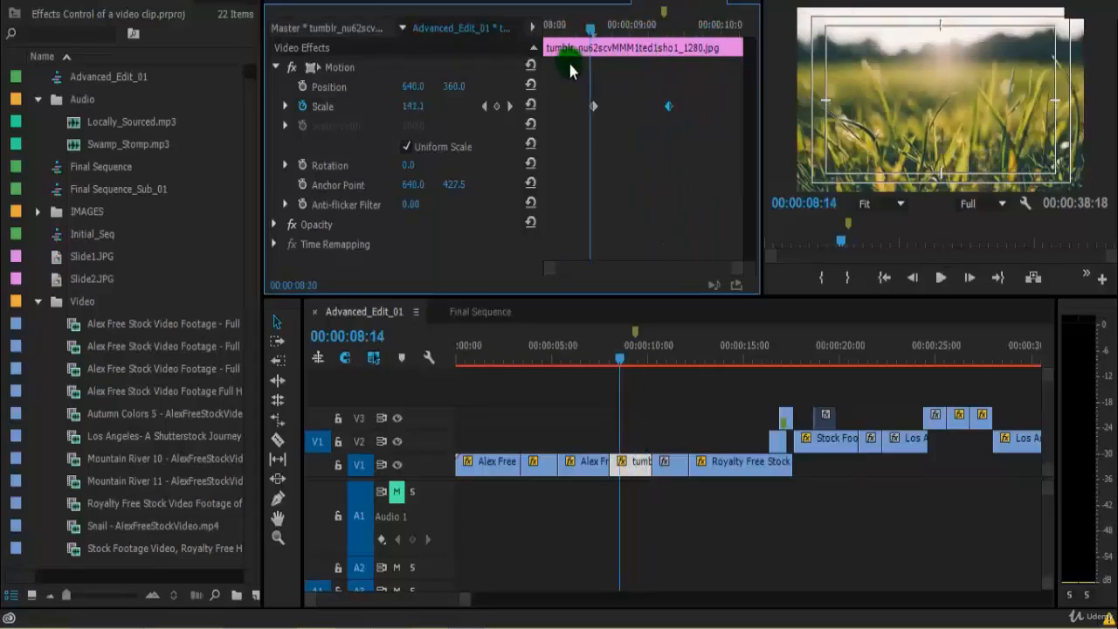
Set the second Scale keyframe to Ease In again and play the animation from before the first keyframe.
right_click(669, 107)
left_click(712, 373)
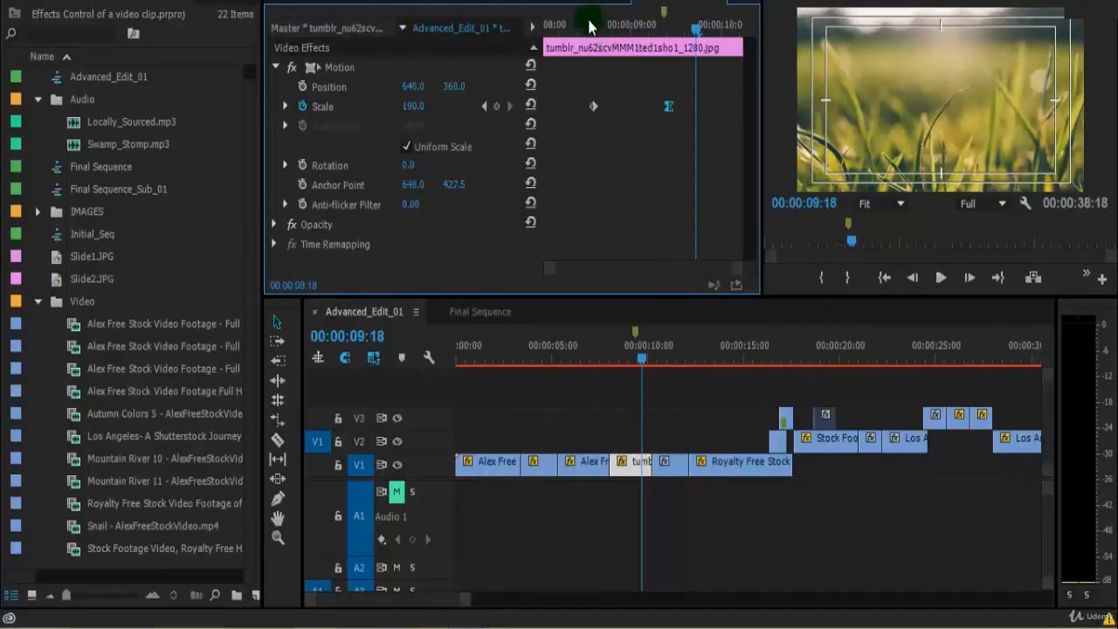
left_click(596, 77)
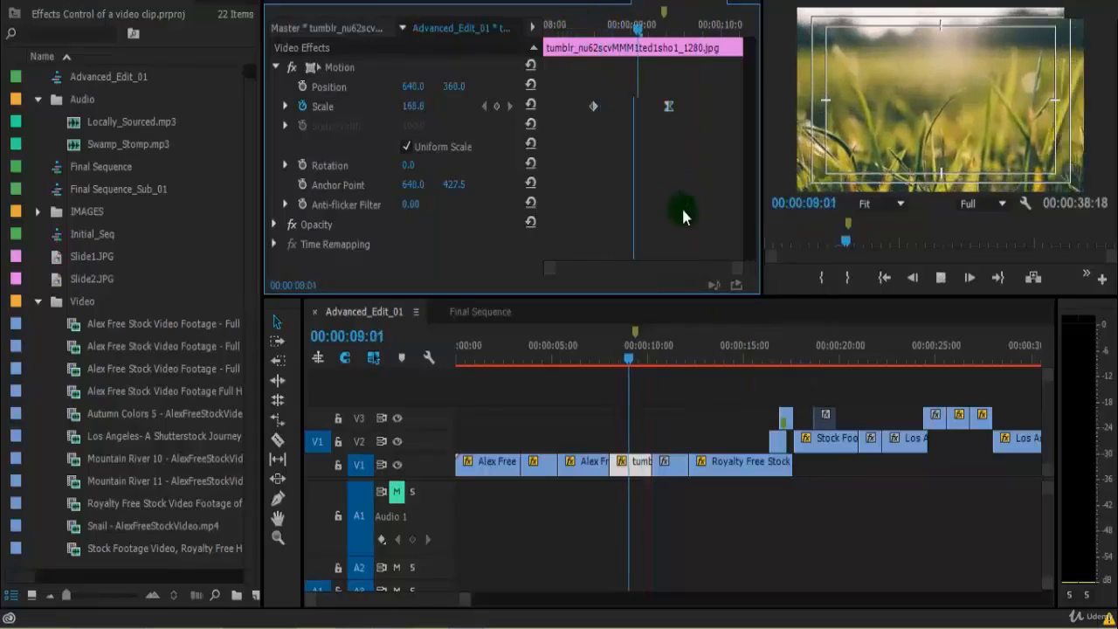
key("space")
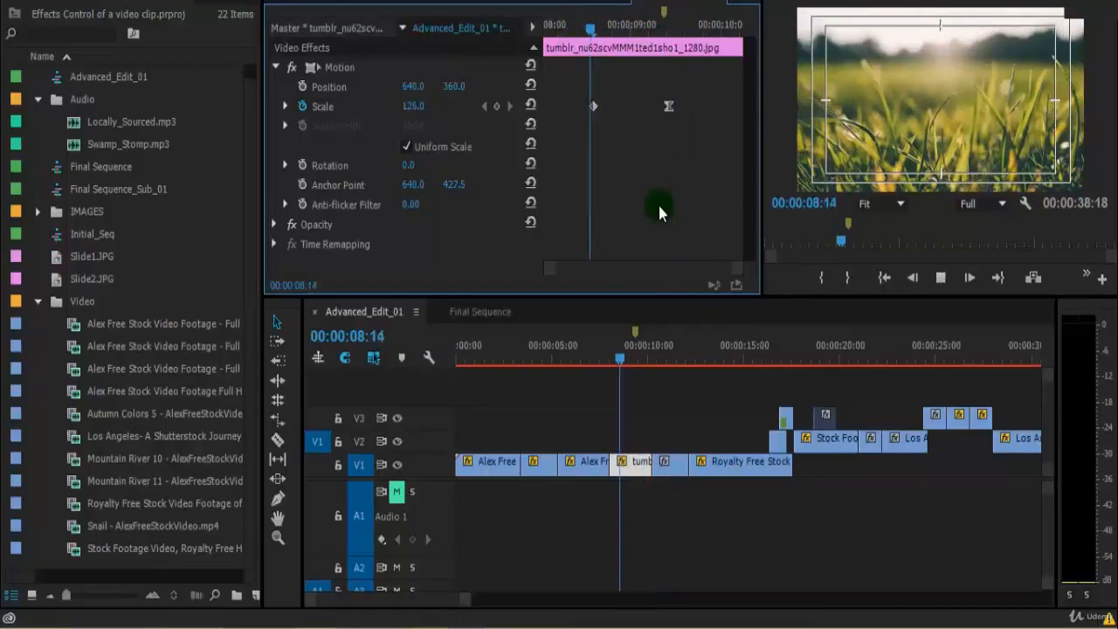
Replay the Ease In animation from before the first keyframe and scrub through the span between the two Scale keyframes.
left_click(580, 26)
key("space")
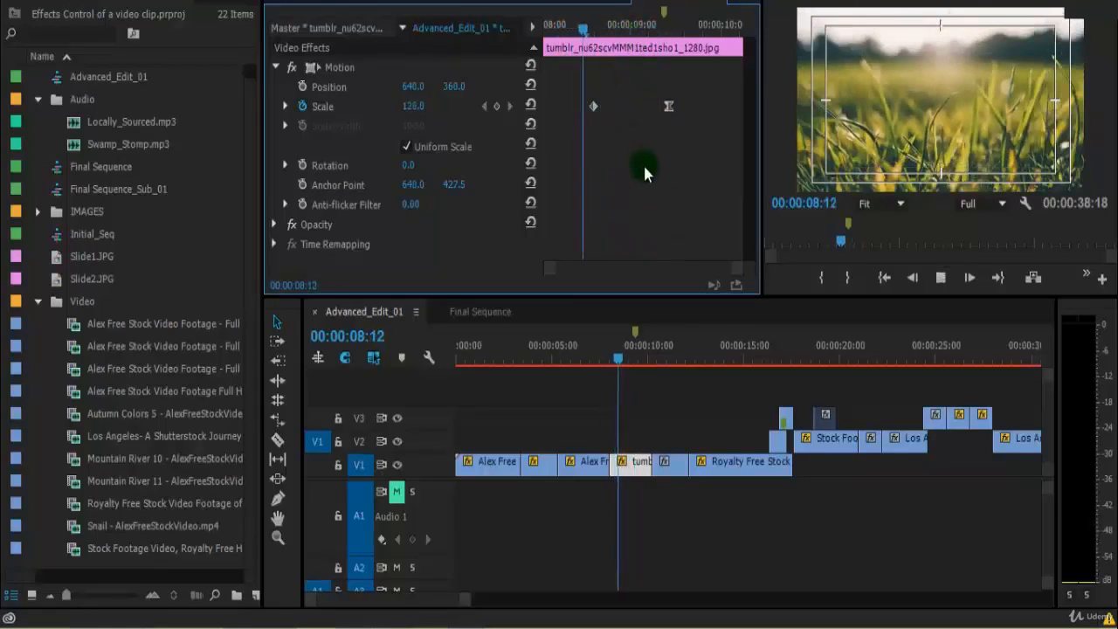
left_click_drag(641, 35, 582, 35)
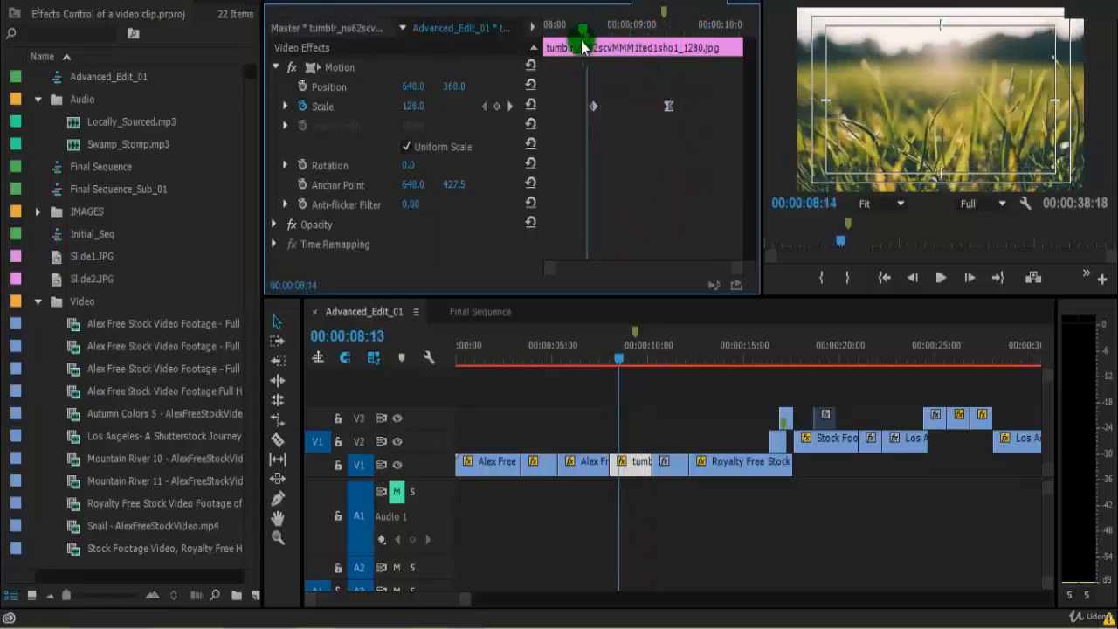
left_click_drag(668, 26, 659, 68)
Restore the second Scale keyframe to Linear interpolation and return the playhead to 00:00:08:11.
right_click(668, 108)
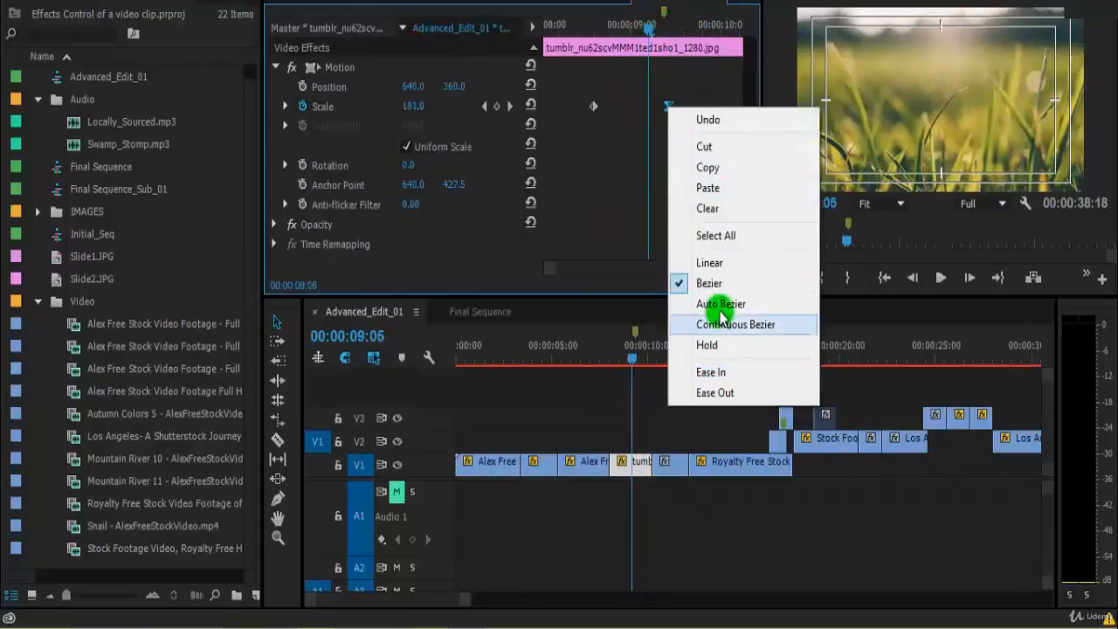
left_click(733, 265)
left_click_drag(603, 28, 579, 28)
Select the first Scale keyframe of the image clip.
left_click(593, 107)
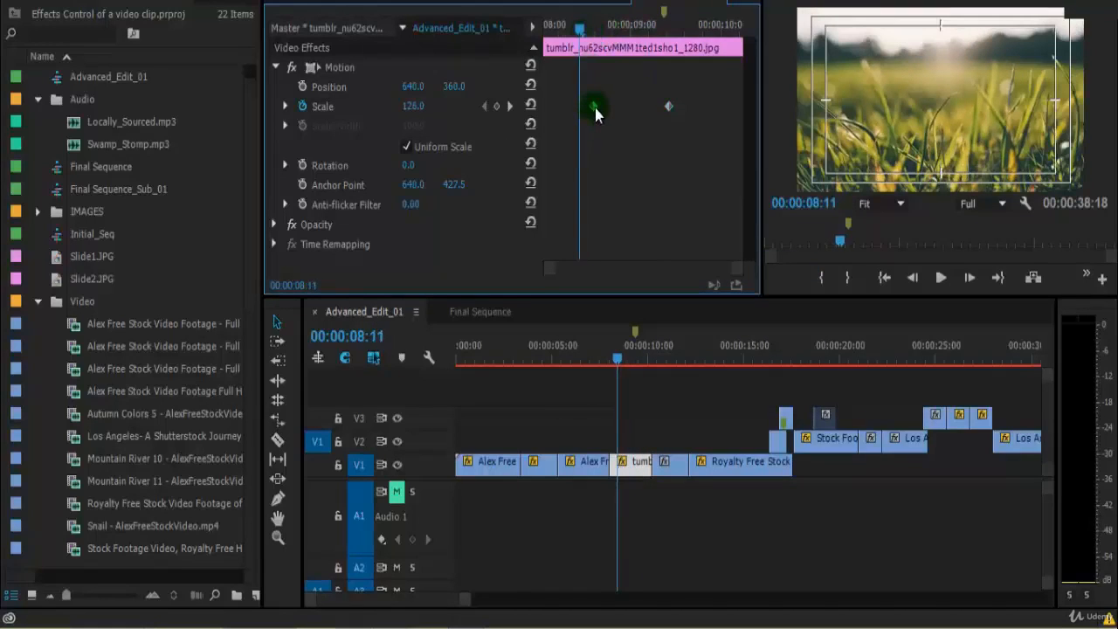